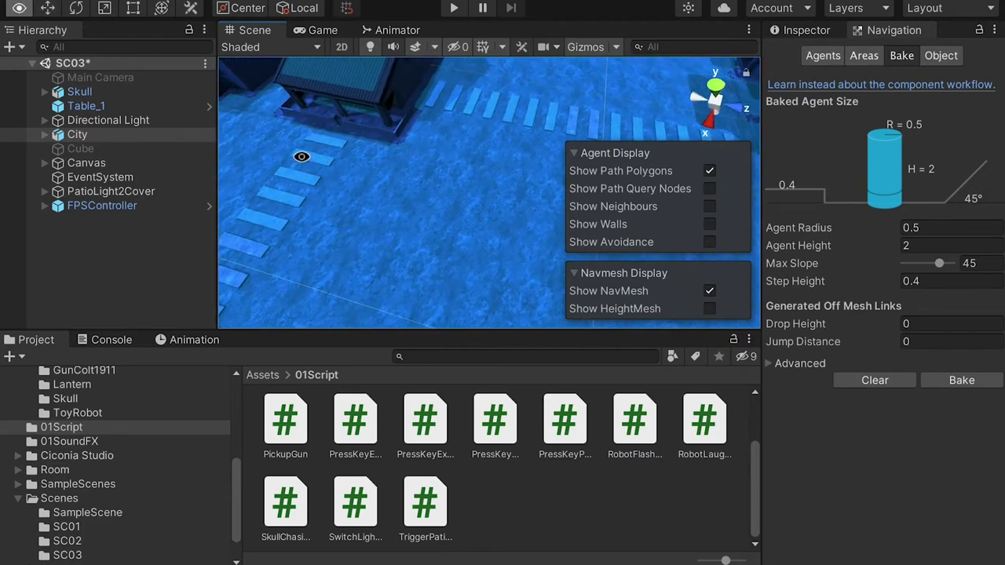
Play-test the SC03 scene, walking the player around the yard to check how the skull chases.
{"action": "left_click", "coordinate": [82, 92]}
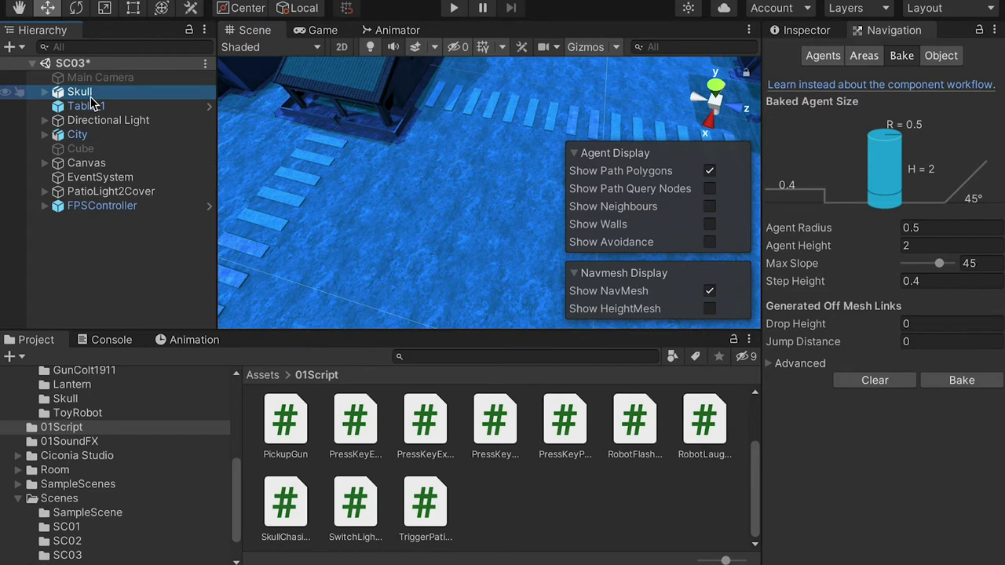
{"action": "left_click", "coordinate": [184, 205]}
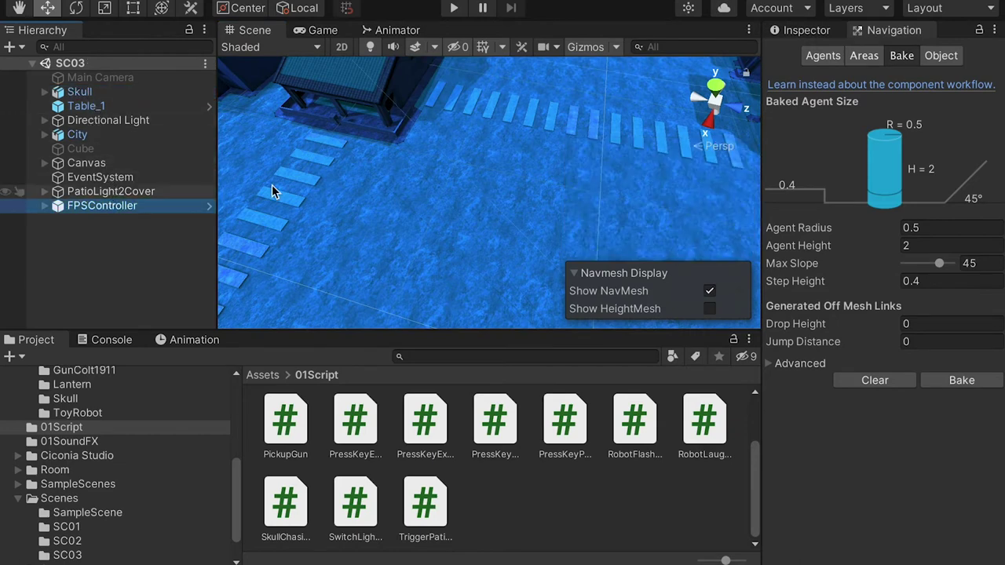
{"action": "left_click", "coordinate": [454, 9]}
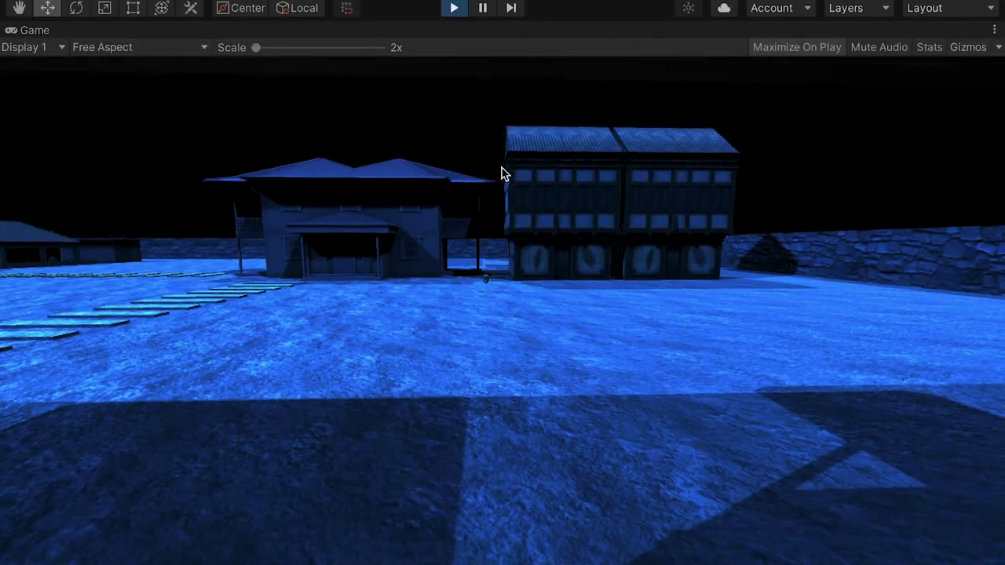
{"action": "key", "text": "w"}
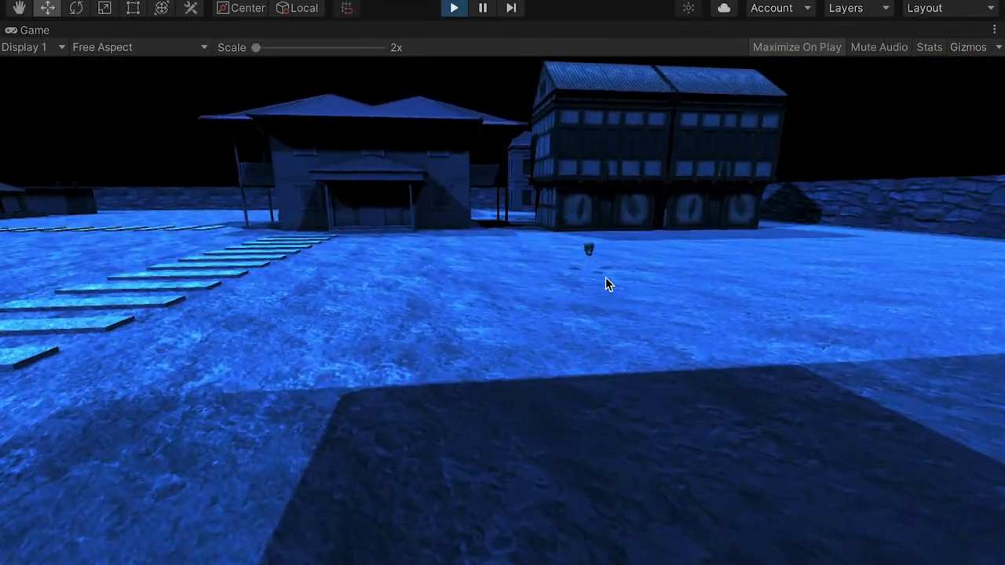
{"action": "key", "text": "w"}
{"action": "key", "text": "a"}
{"action": "key", "text": "w"}
{"action": "key", "text": "s"}
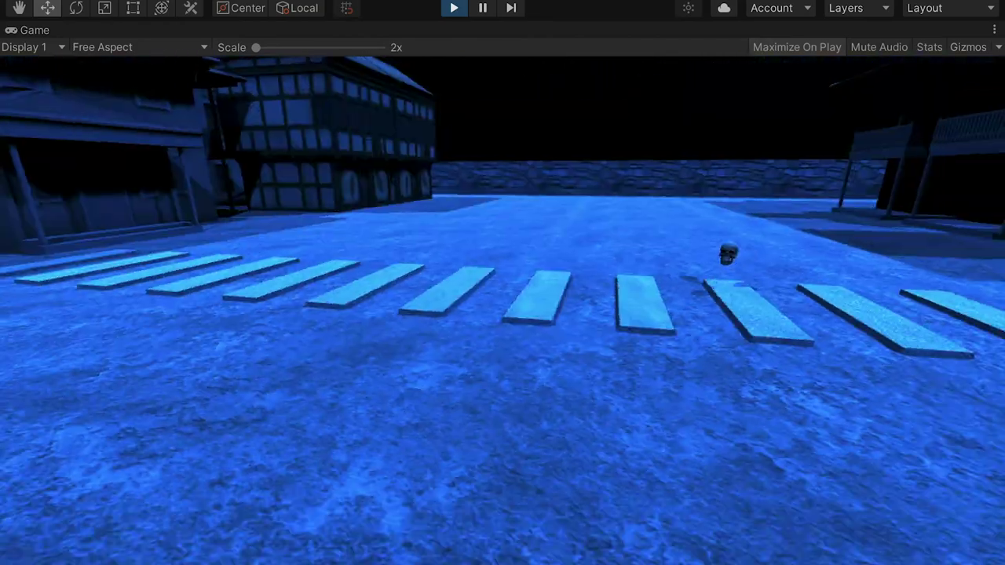
{"action": "key", "text": "s"}
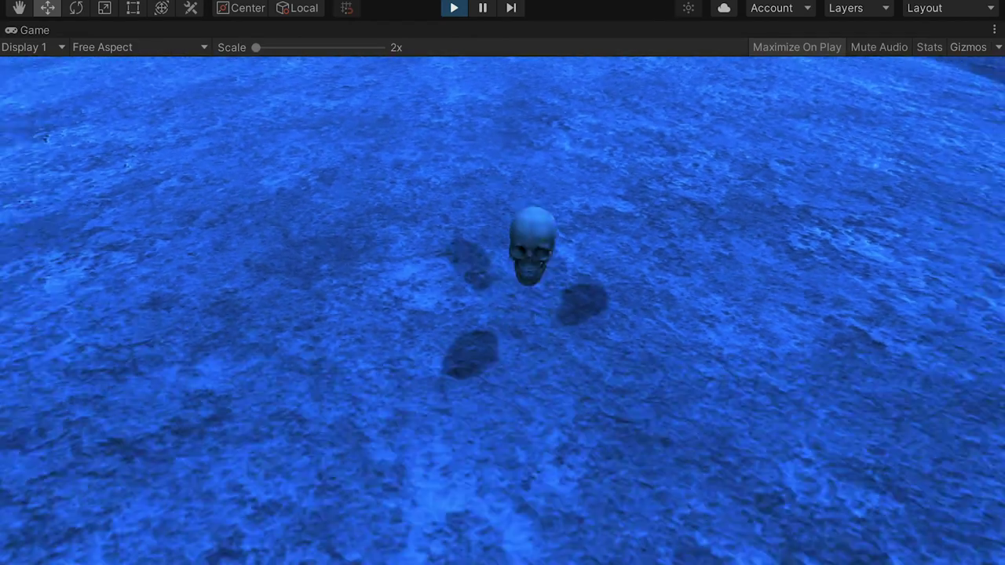
{"action": "key", "text": "s"}
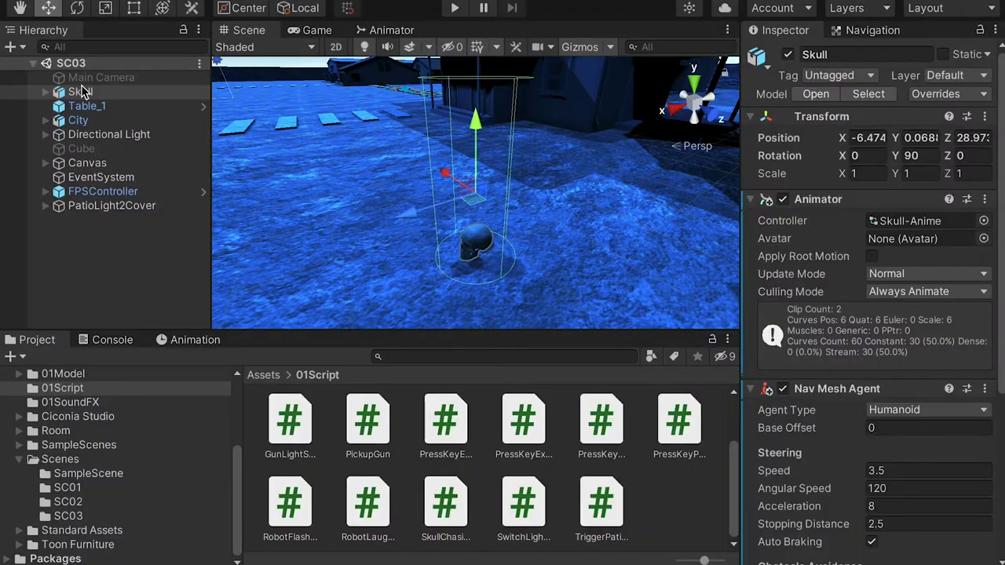
Add a 3D cube as a child of the Skull object and name it SkullWeapon.
{"action": "left_click", "coordinate": [72, 93]}
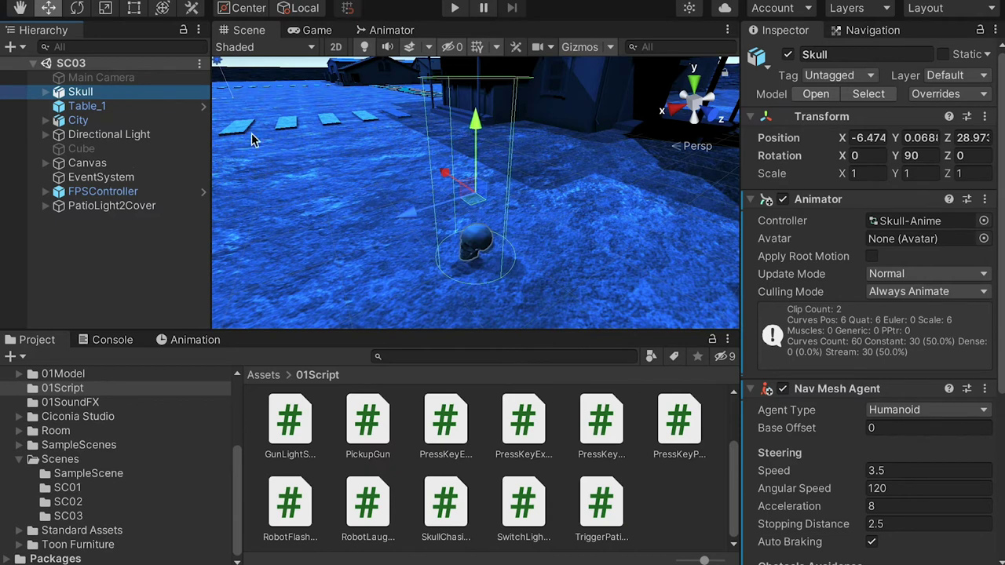
{"action": "left_click", "coordinate": [45, 92]}
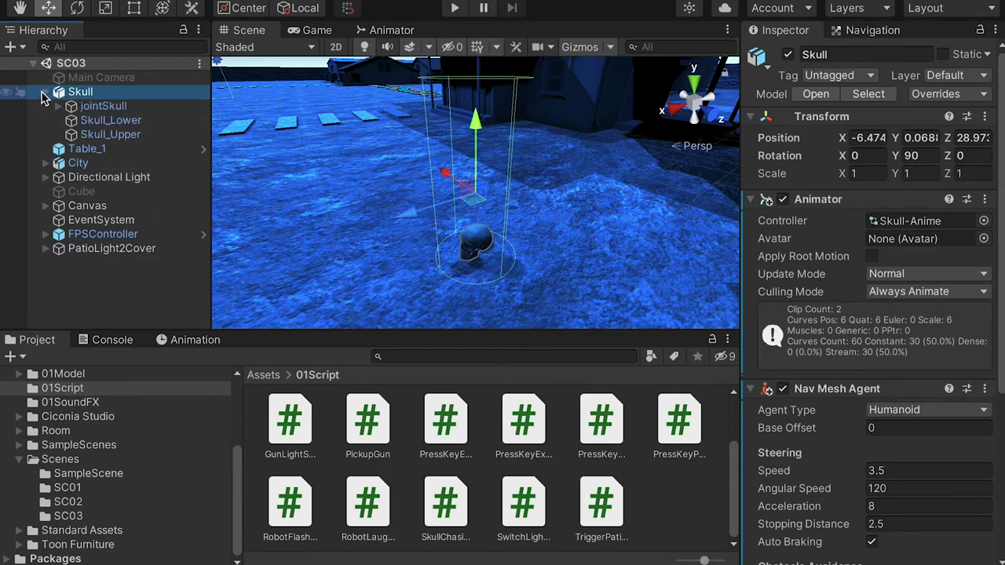
{"action": "left_click", "coordinate": [45, 93]}
{"action": "right_click", "coordinate": [78, 94]}
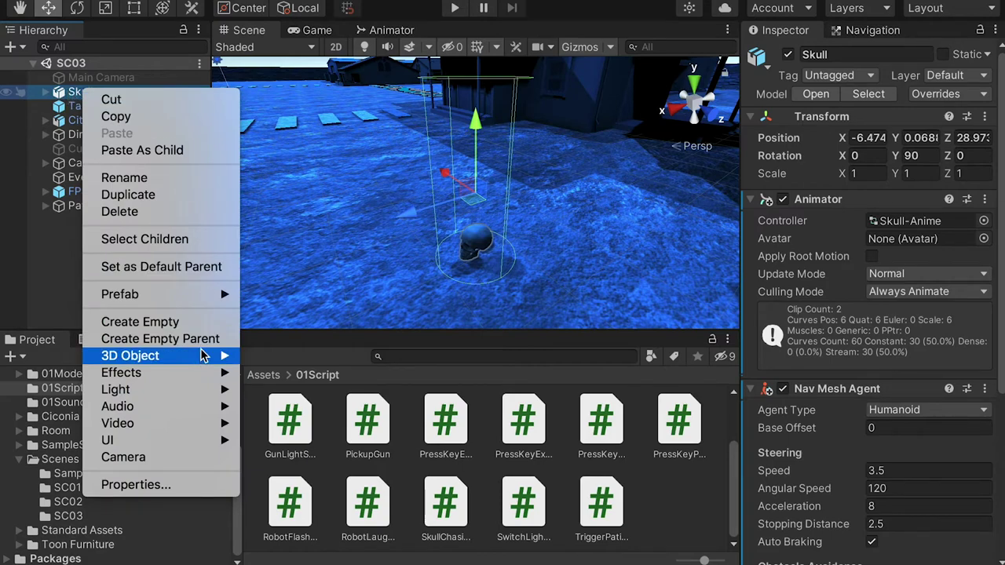
{"action": "mouse_move", "coordinate": [203, 359]}
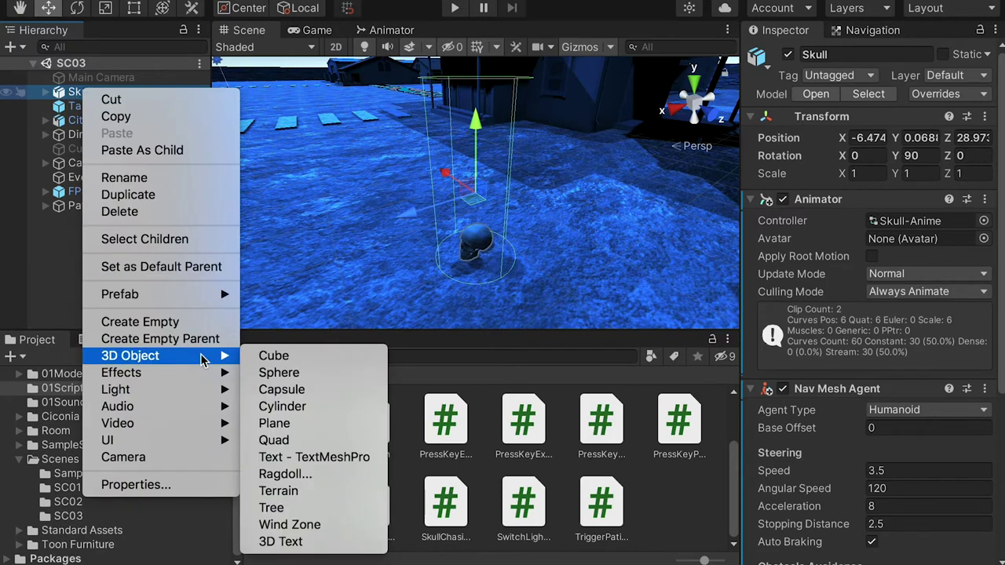
{"action": "left_click", "coordinate": [272, 355]}
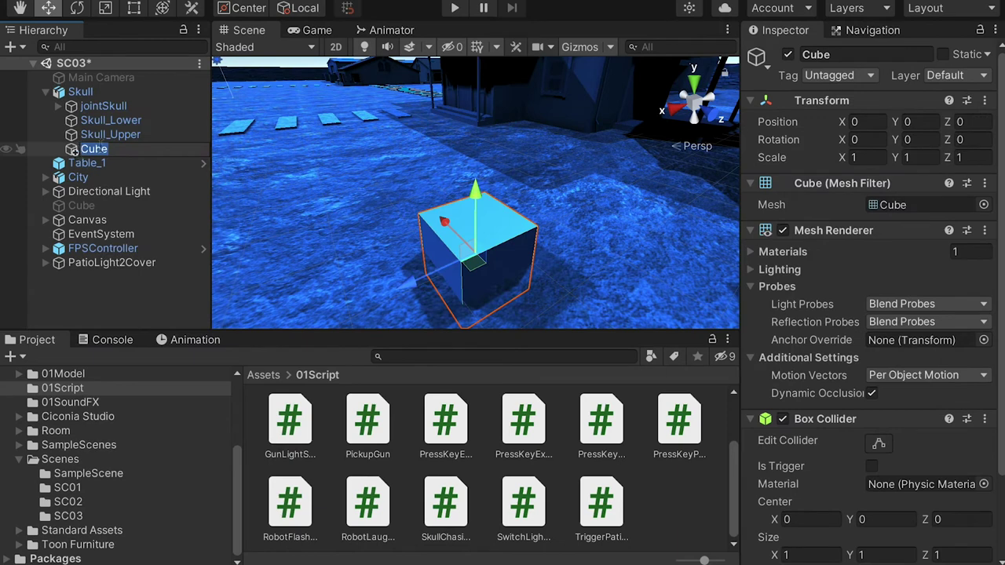
{"action": "type", "text": "SkullWeapon"}
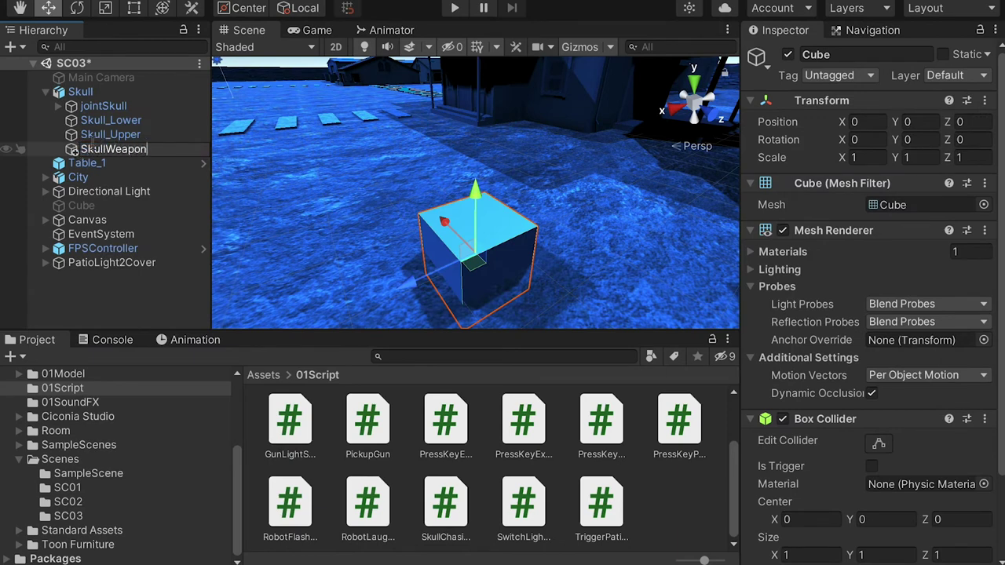
{"action": "key", "text": "Return"}
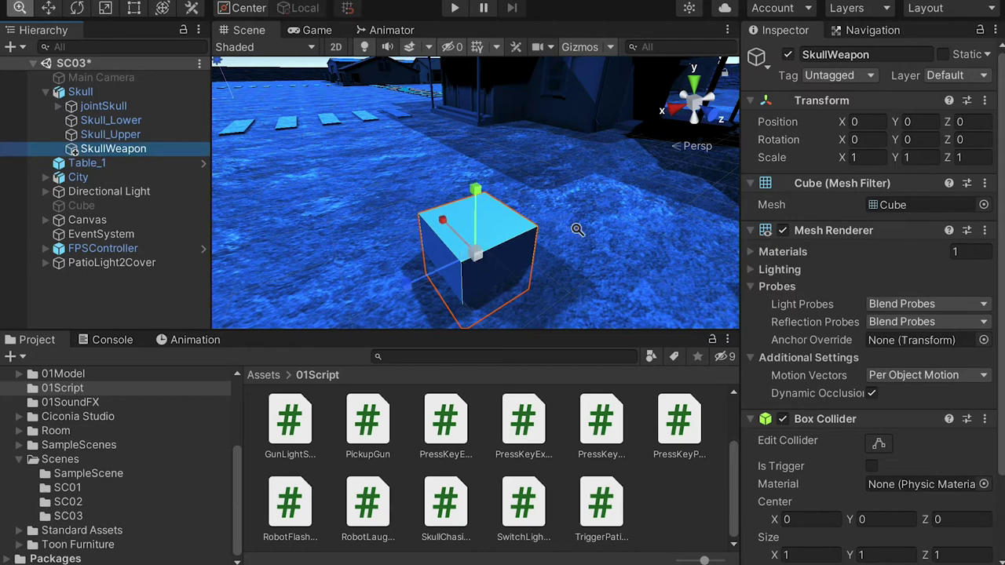
Shrink the SkullWeapon cube along X and Y into a thin bar, with Y scale about 0.0376.
{"action": "scroll", "coordinate": [593, 234], "scroll_direction": "down", "scroll_amount": 3}
{"action": "left_click_drag", "start_coordinate": [446, 214], "coordinate": [474, 241]}
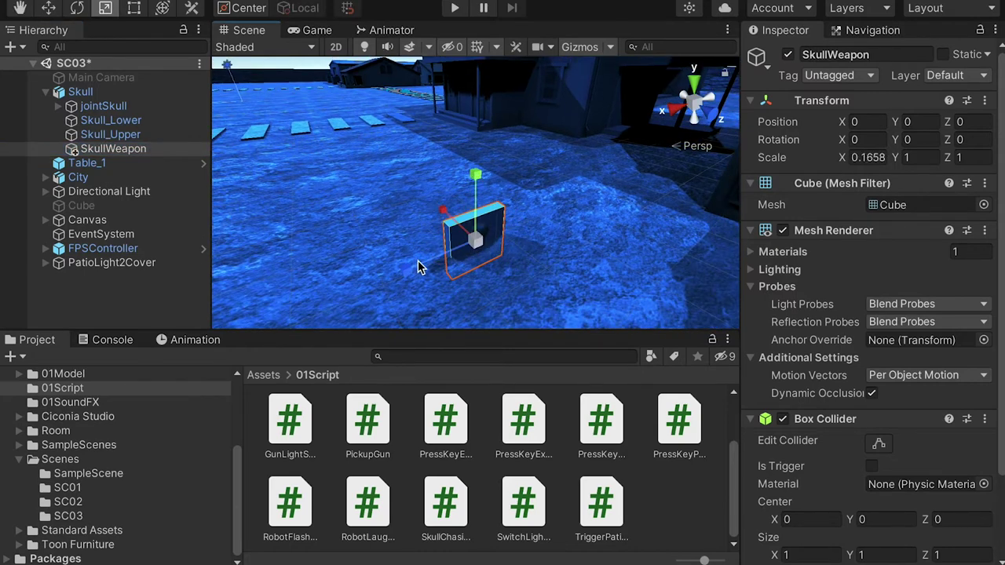
{"action": "left_click_drag", "start_coordinate": [476, 175], "coordinate": [472, 221]}
{"action": "right_click_drag", "start_coordinate": [472, 221], "coordinate": [708, 368], "text": "alt"}
{"action": "left_click_drag", "start_coordinate": [503, 205], "coordinate": [459, 252], "text": "alt"}
{"action": "left_click_drag", "start_coordinate": [476, 197], "coordinate": [476, 203]}
Move the SkullWeapon bar up and in front of the skull, to about Y 0.457 and Z 0.65.
{"action": "key", "text": "w"}
{"action": "left_click_drag", "start_coordinate": [574, 260], "coordinate": [334, 118], "text": "alt"}
{"action": "left_click_drag", "start_coordinate": [473, 211], "coordinate": [473, 165]}
{"action": "left_click_drag", "start_coordinate": [408, 233], "coordinate": [430, 256]}
Narrow the SkullWeapon bar to an X scale of about 0.0157 and reposition it at about Y 0.519, Z 0.69.
{"action": "key", "text": "r"}
{"action": "left_click_drag", "start_coordinate": [451, 191], "coordinate": [421, 210]}
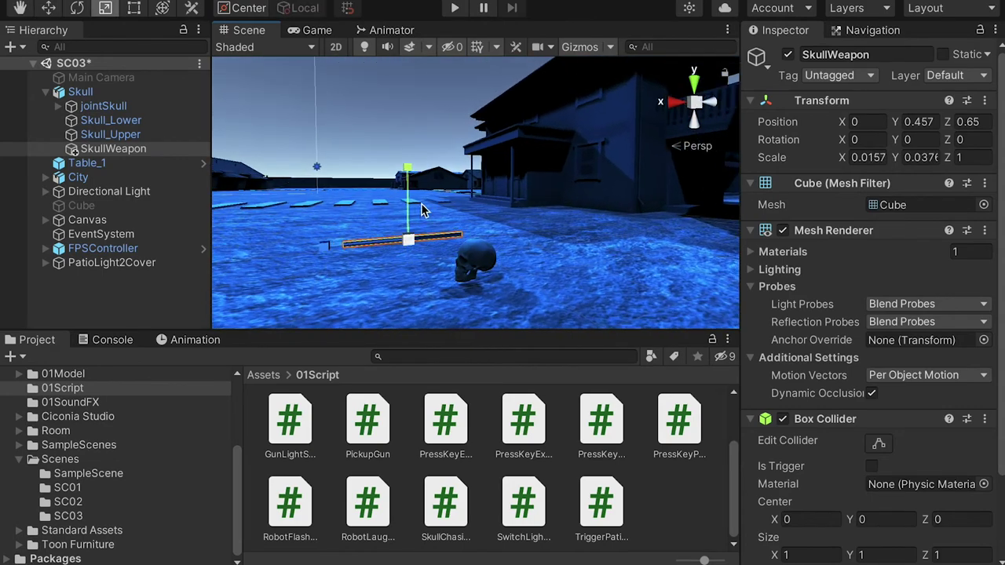
{"action": "key", "text": "w"}
{"action": "left_click_drag", "start_coordinate": [336, 246], "coordinate": [330, 237]}
Disable the Mesh Renderer on SkullWeapon while keeping its Box Collider enabled.
{"action": "left_click", "coordinate": [783, 230]}
{"action": "scroll", "coordinate": [837, 237], "scroll_direction": "down", "scroll_amount": 3}
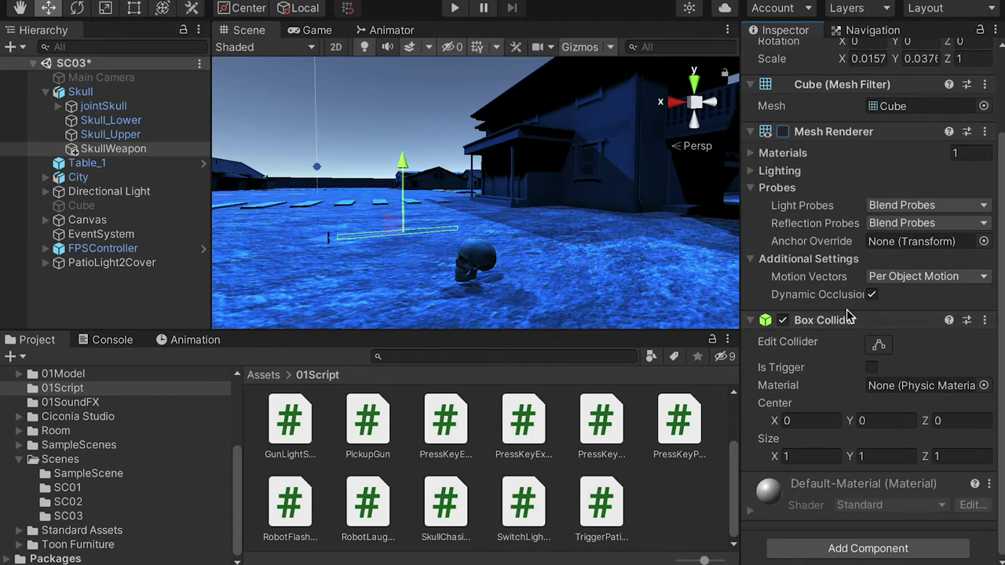
{"action": "scroll", "coordinate": [861, 341], "scroll_direction": "up", "scroll_amount": 3}
Create a new tag named Enemy in the project's tag list.
{"action": "left_click", "coordinate": [824, 75]}
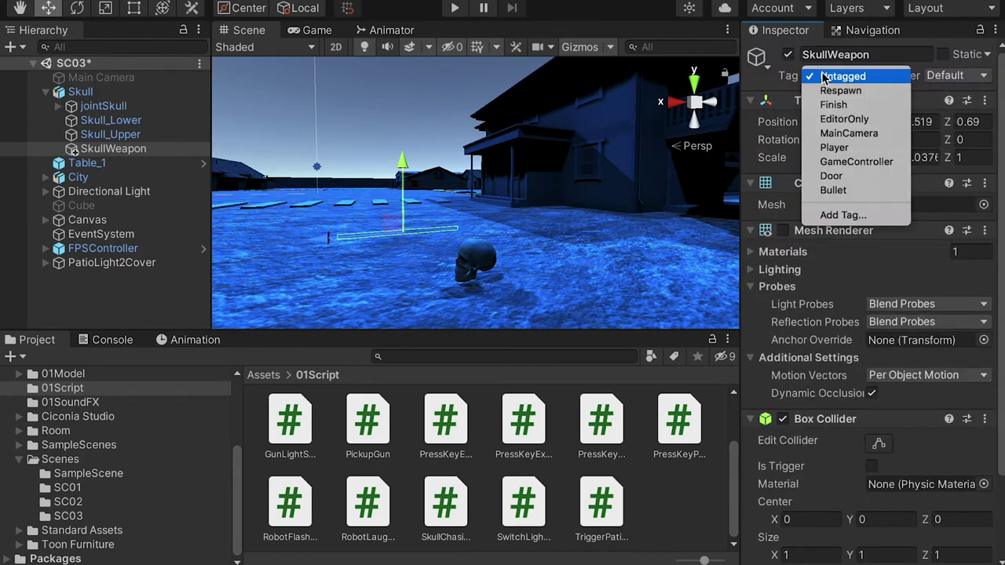
{"action": "left_click", "coordinate": [841, 215]}
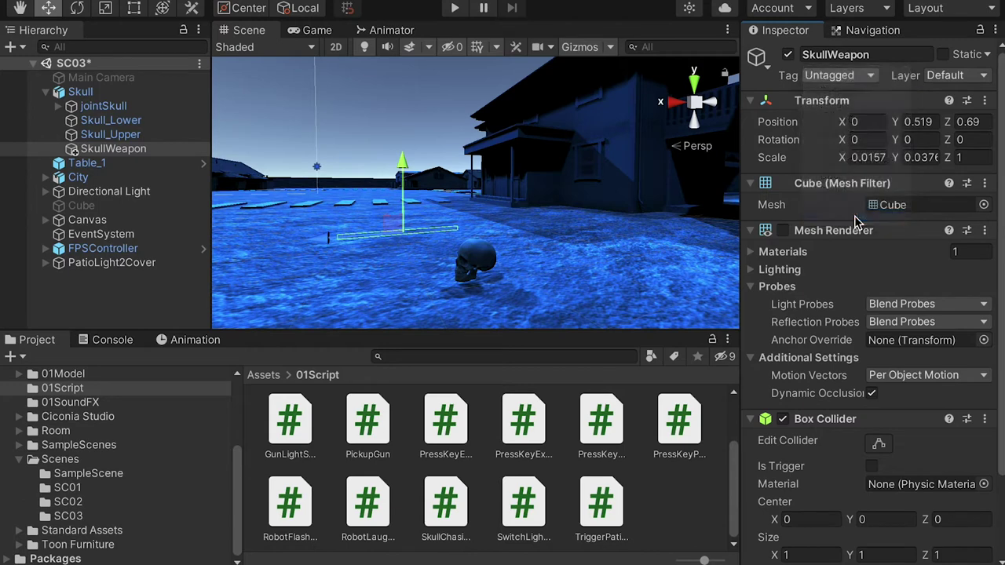
{"action": "left_click", "coordinate": [958, 155]}
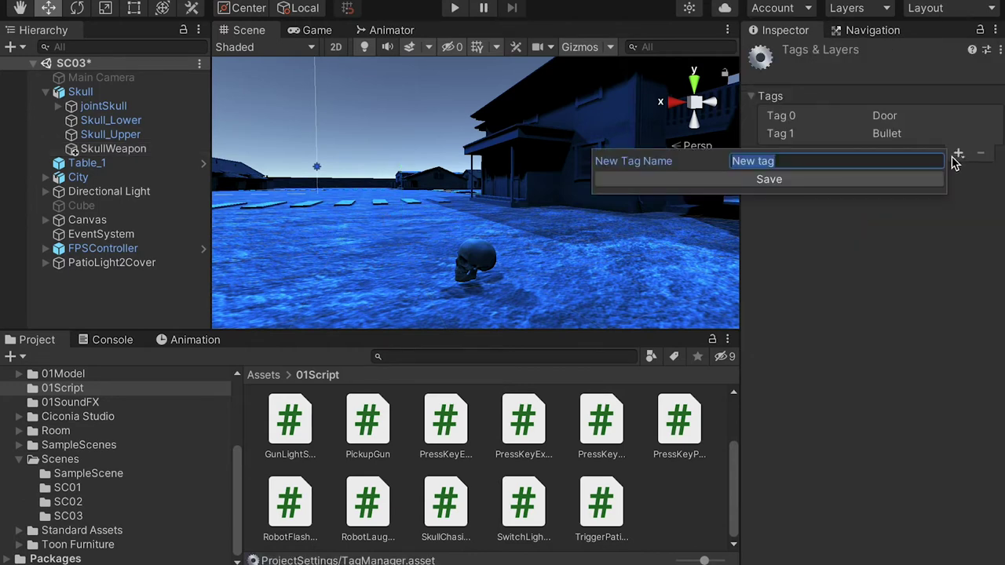
{"action": "type", "text": "Enemy"}
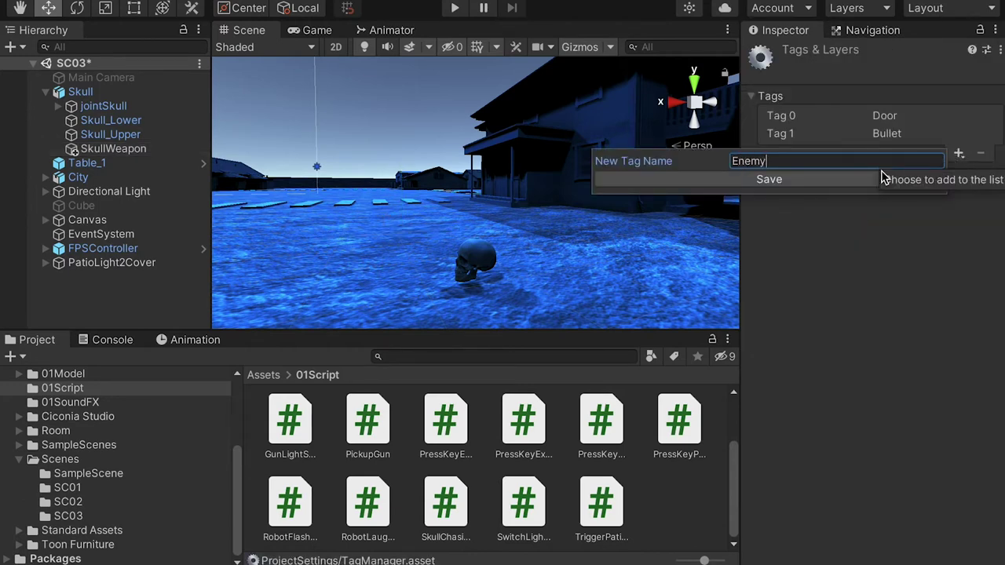
{"action": "left_click", "coordinate": [769, 181]}
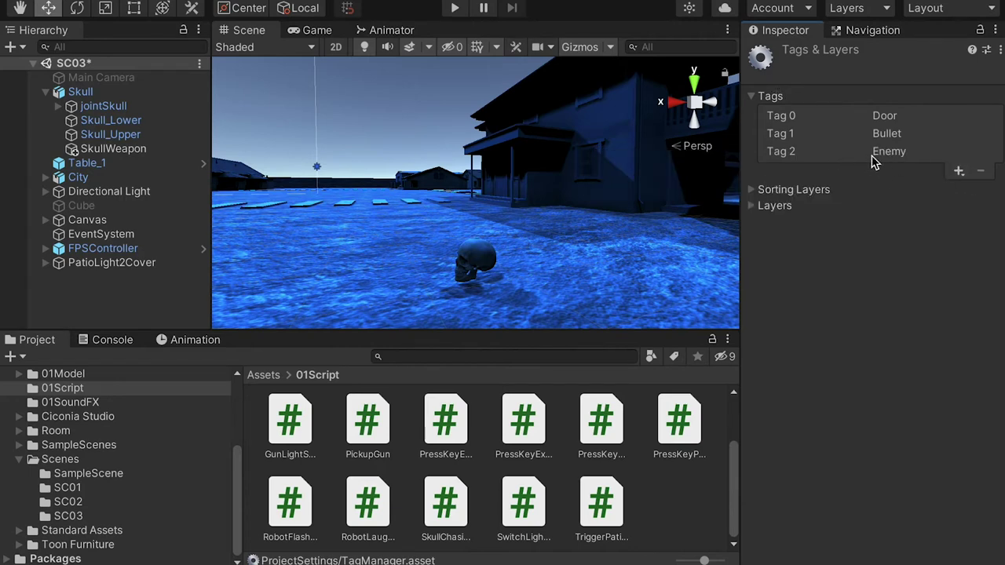
Assign the Enemy tag to the SkullWeapon object.
{"action": "left_click", "coordinate": [113, 148]}
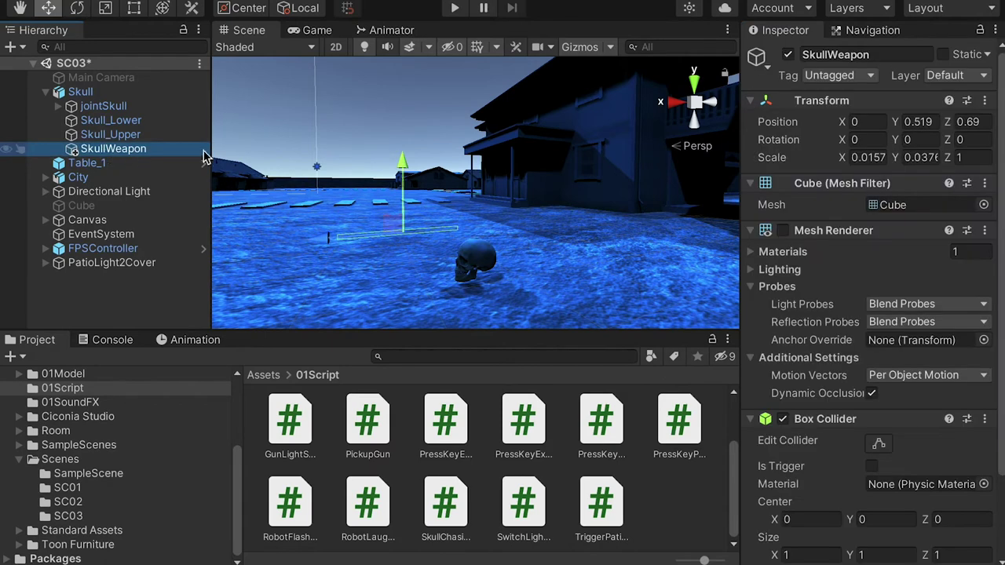
{"action": "left_click", "coordinate": [837, 76]}
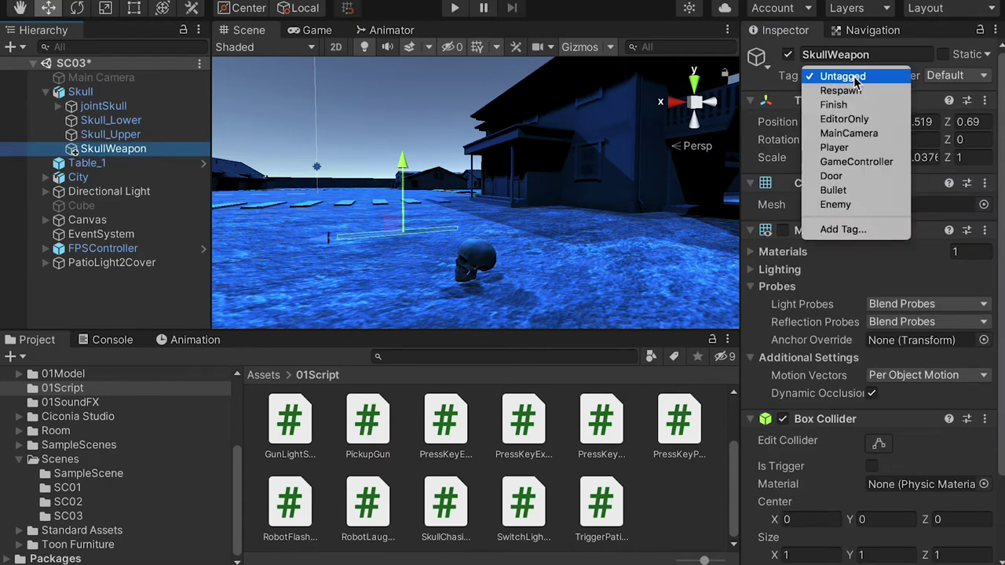
{"action": "left_click", "coordinate": [856, 206]}
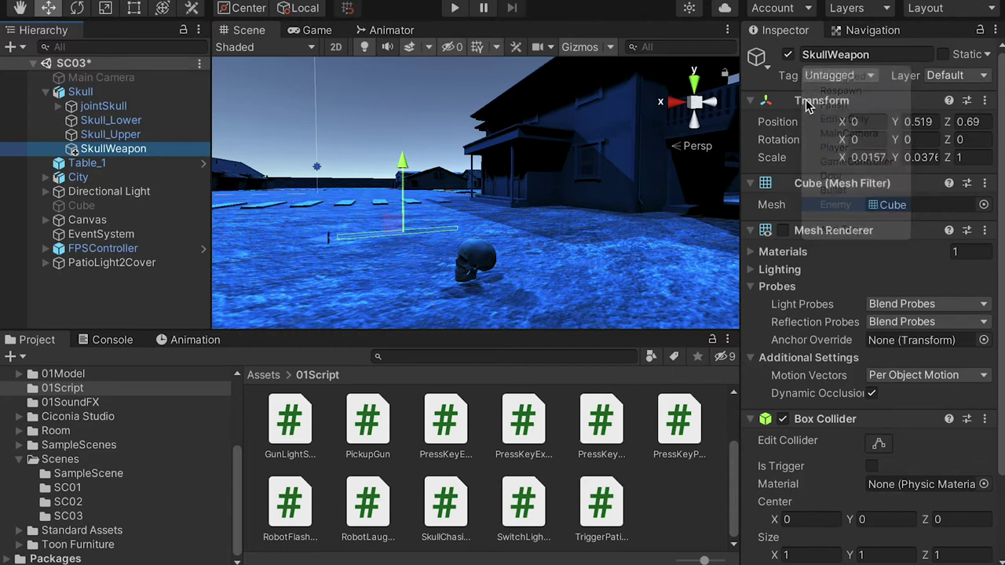
{"action": "left_click", "coordinate": [123, 156]}
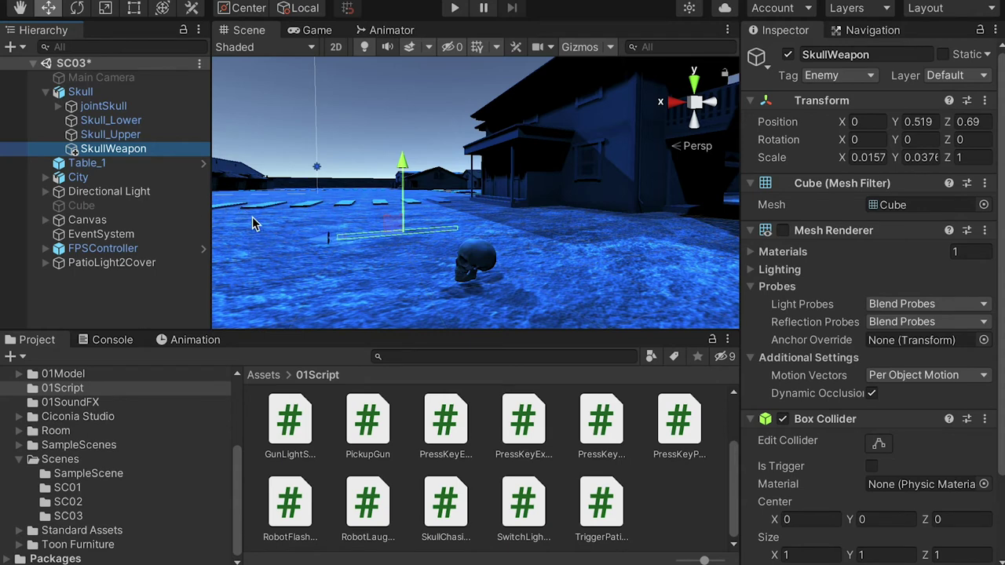
{"action": "left_click", "coordinate": [91, 96]}
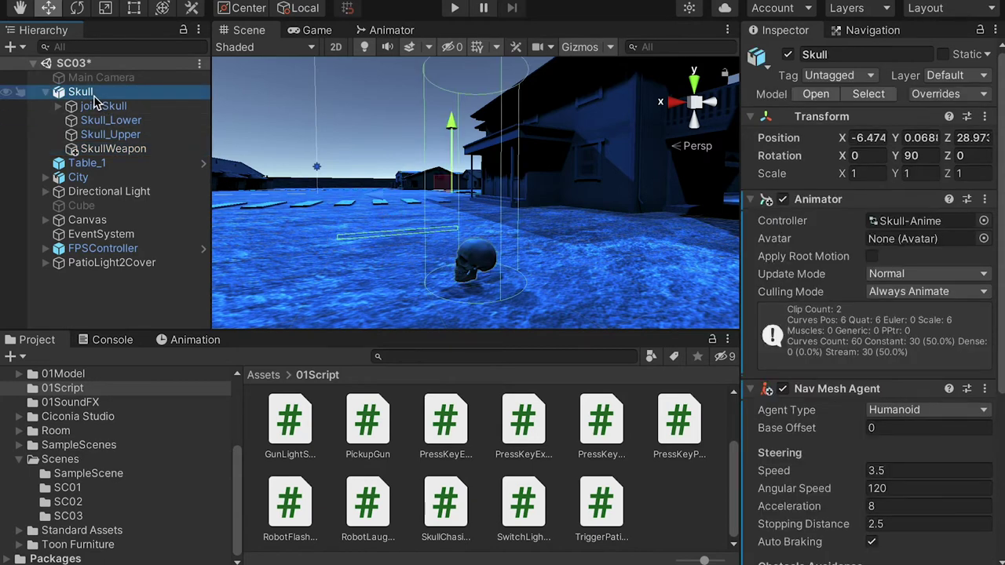
{"action": "left_click", "coordinate": [112, 151]}
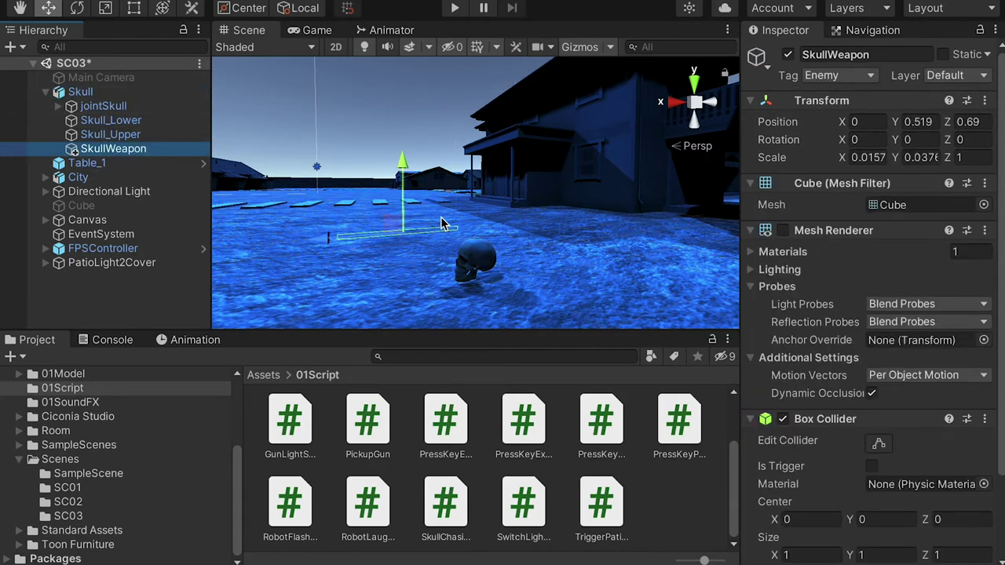
{"action": "left_click", "coordinate": [89, 94]}
{"action": "scroll", "coordinate": [813, 277], "scroll_direction": "down", "scroll_amount": 3}
{"action": "scroll", "coordinate": [813, 276], "scroll_direction": "up", "scroll_amount": 3}
{"action": "scroll", "coordinate": [813, 276], "scroll_direction": "up", "scroll_amount": 2}
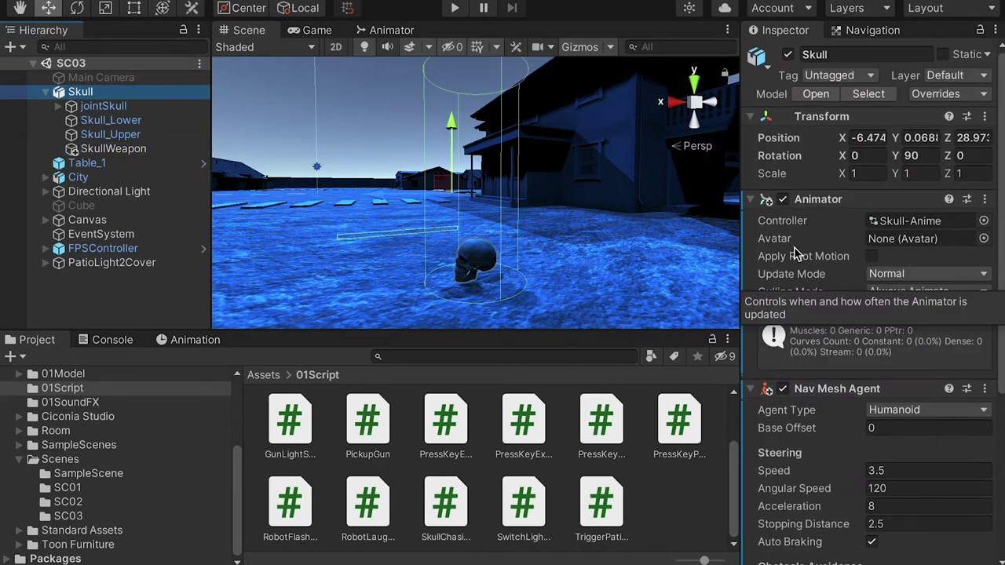
Add an Audio Source component to the Skull object.
{"action": "left_click", "coordinate": [89, 93]}
{"action": "scroll", "coordinate": [800, 277], "scroll_direction": "down", "scroll_amount": 5}
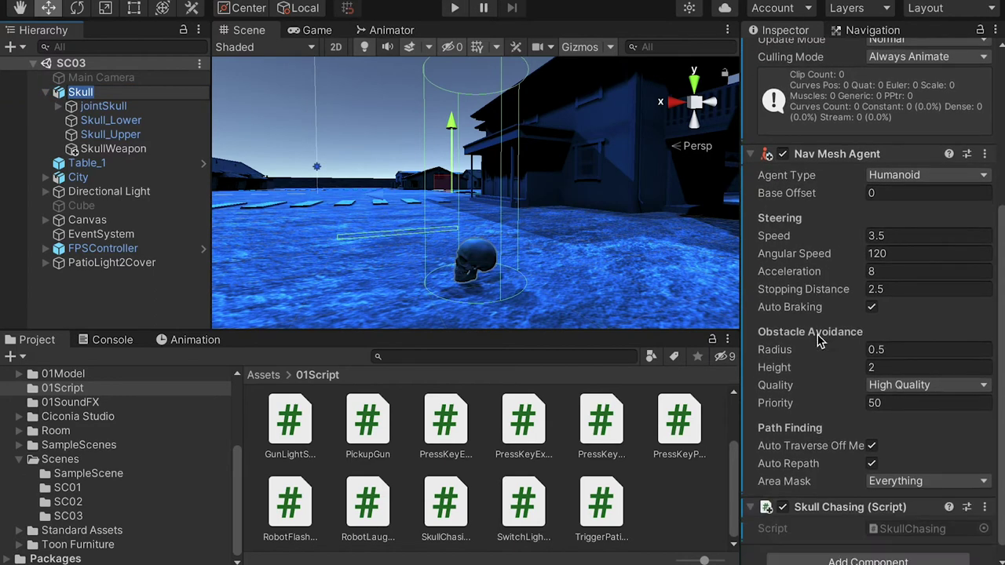
{"action": "left_click", "coordinate": [859, 551]}
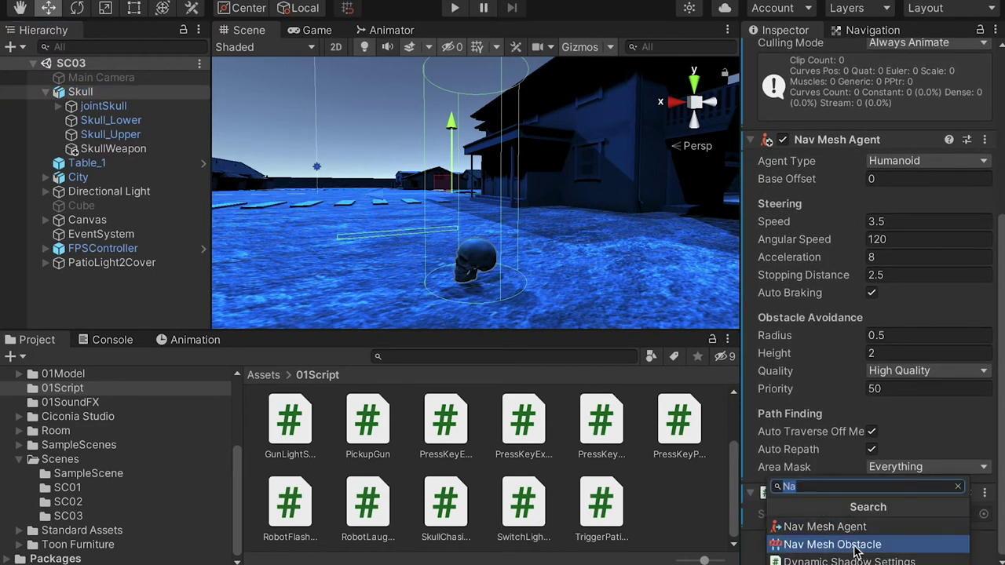
{"action": "type", "text": "aud"}
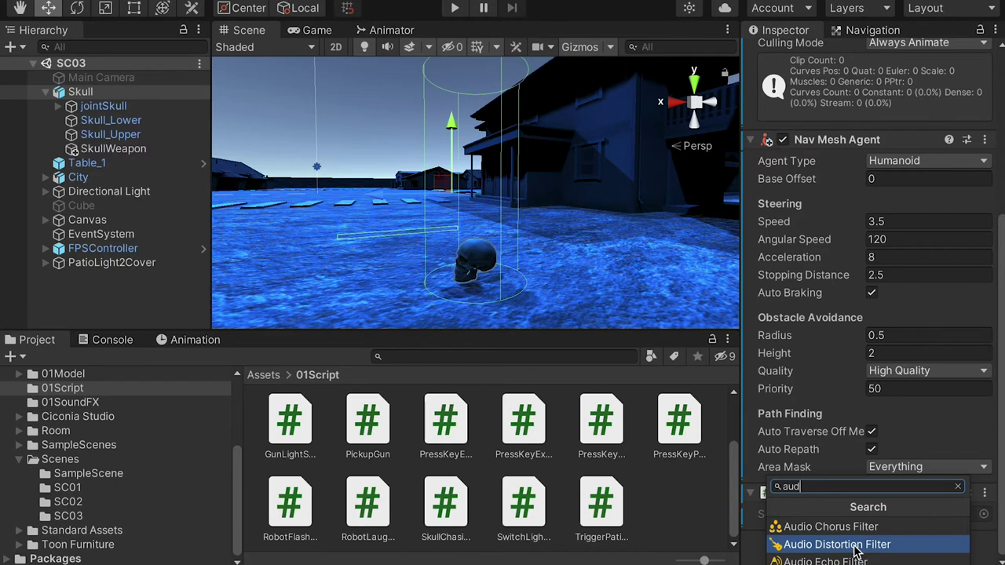
{"action": "left_click", "coordinate": [855, 564]}
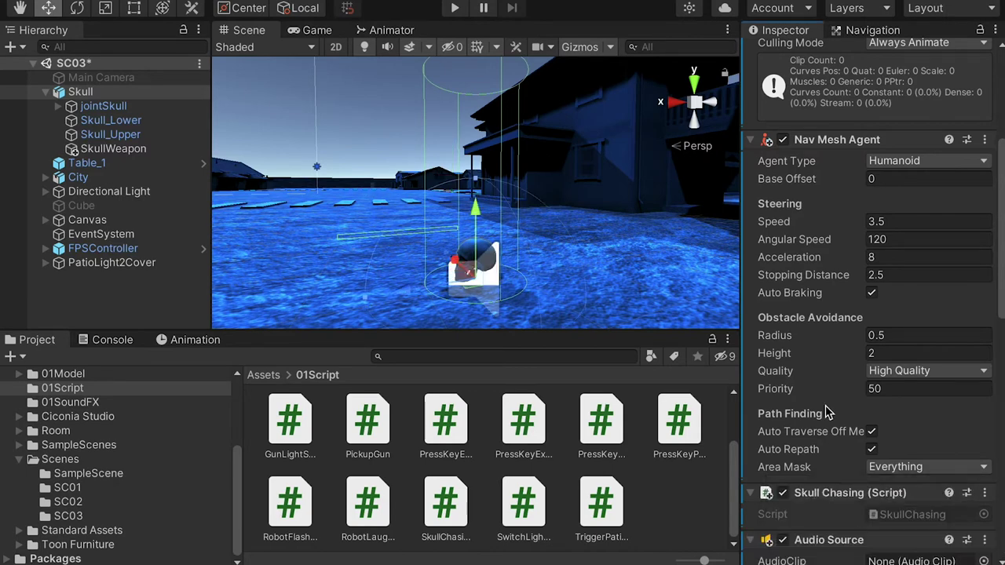
Enable Loop on the Skull's Audio Source.
{"action": "scroll", "coordinate": [825, 406], "scroll_direction": "down", "scroll_amount": 5}
{"action": "scroll", "coordinate": [824, 372], "scroll_direction": "down", "scroll_amount": 5}
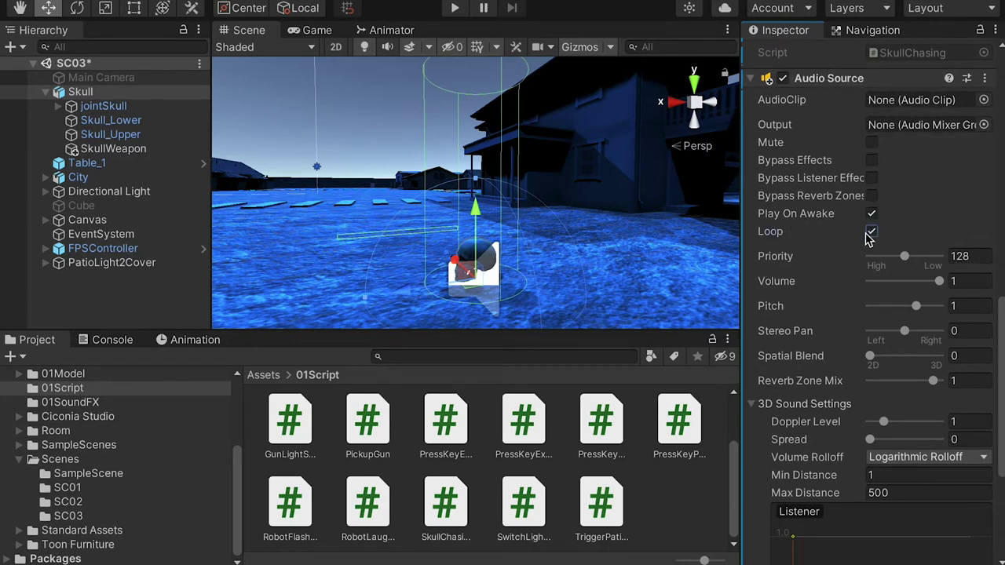
{"action": "scroll", "coordinate": [820, 337], "scroll_direction": "down", "scroll_amount": 3}
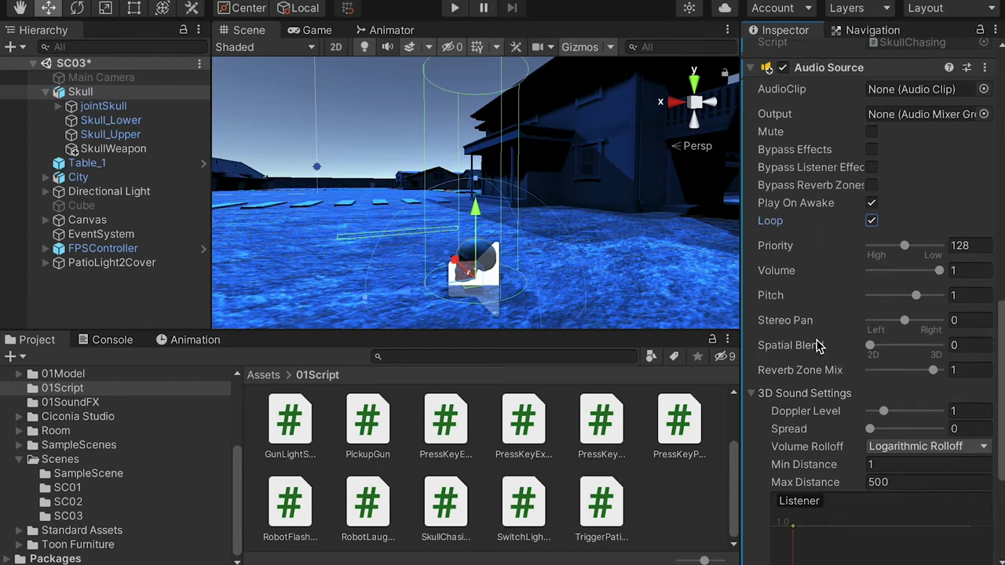
Make the Skull's audio source fully 3D with Spatial Blend 1, Linear Rolloff and a Max Distance of 16.
{"action": "left_click", "coordinate": [823, 402]}
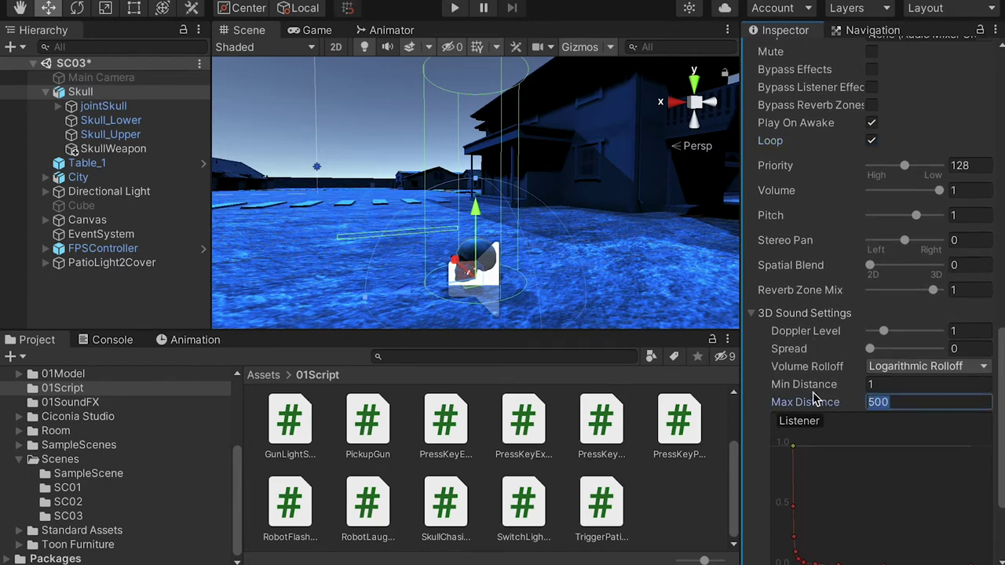
{"action": "type", "text": "16"}
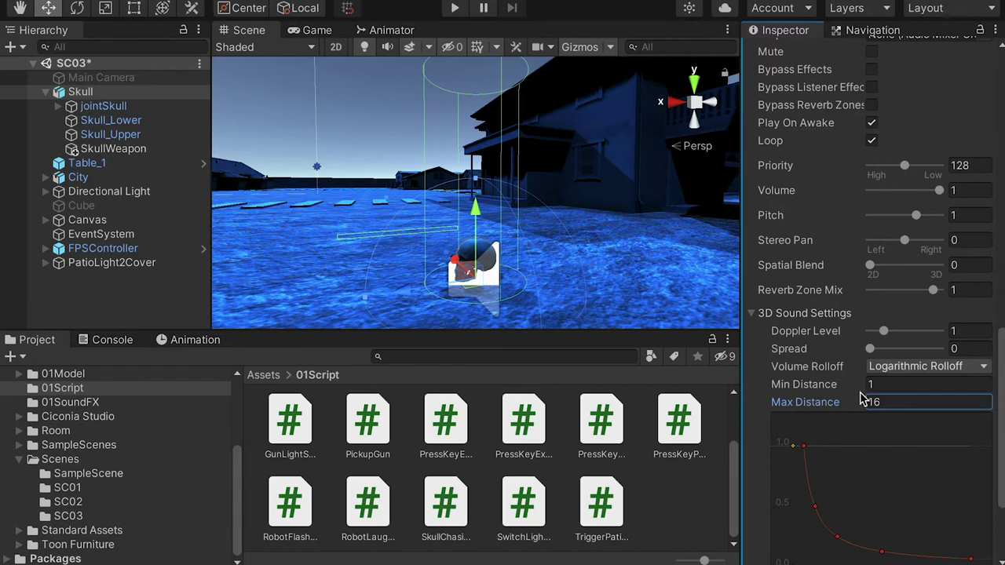
{"action": "left_click", "coordinate": [886, 367]}
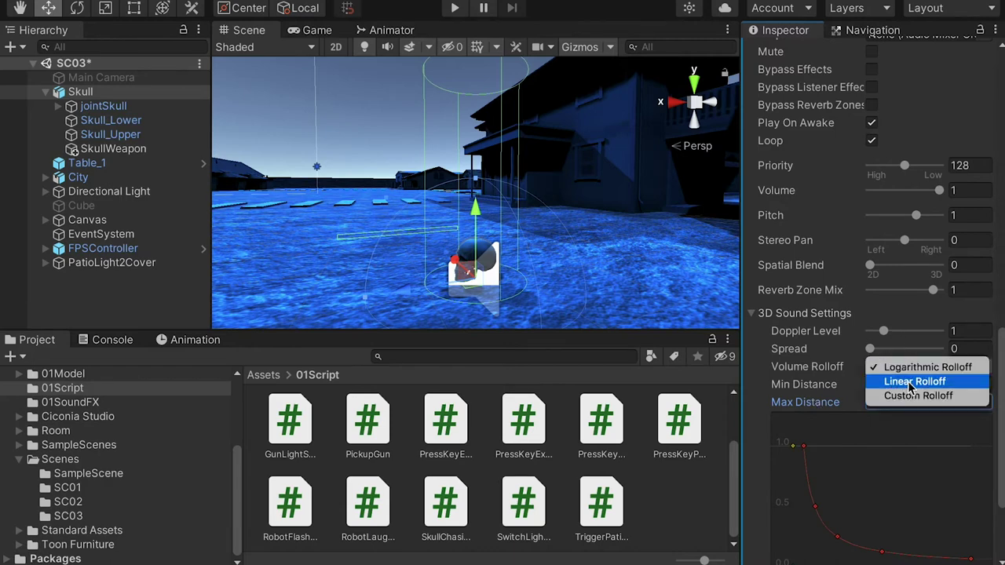
{"action": "left_click", "coordinate": [919, 381]}
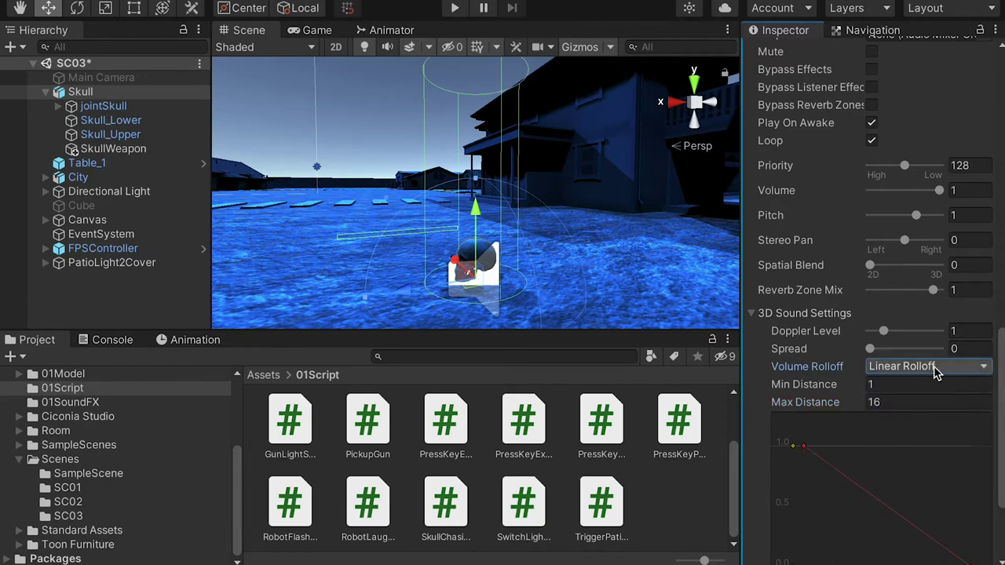
{"action": "left_click_drag", "start_coordinate": [871, 266], "coordinate": [952, 272]}
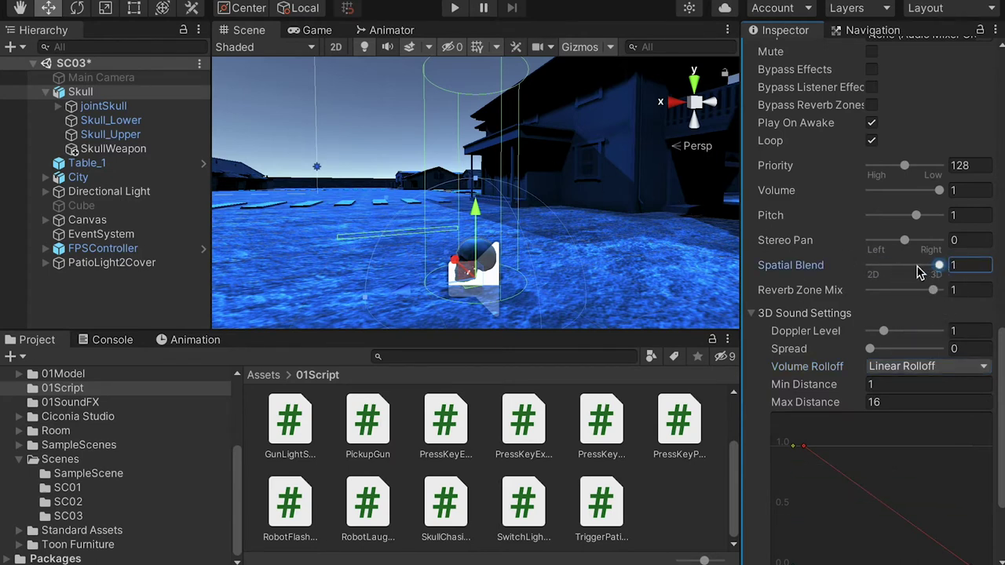
{"action": "scroll", "coordinate": [915, 272], "scroll_direction": "up", "scroll_amount": 5}
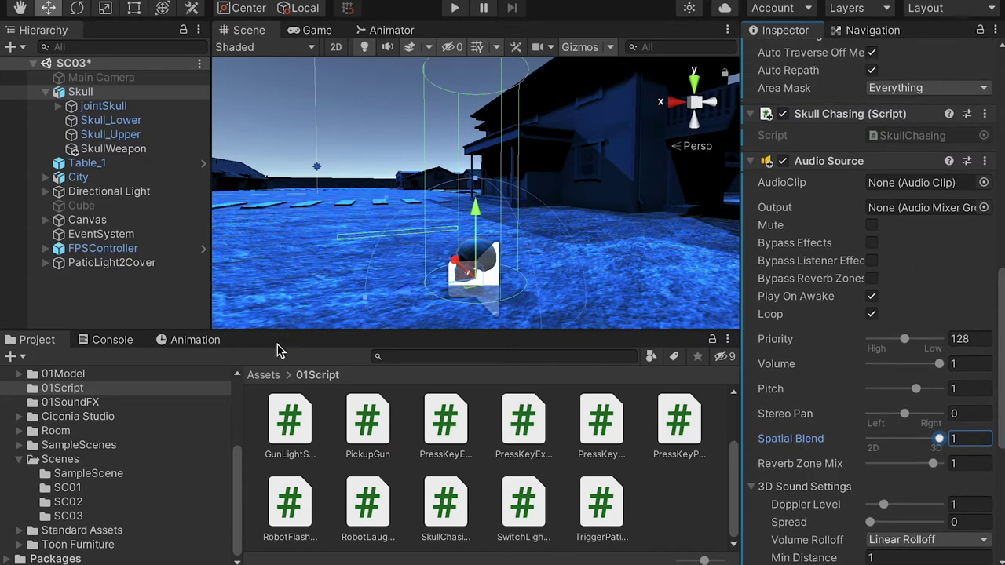
Import SkullDeathSoundFX.wav and SkullSoundFX.wav from Finder's SoundFX folder into the project's 01SoundFX folder.
{"action": "left_click", "coordinate": [82, 402]}
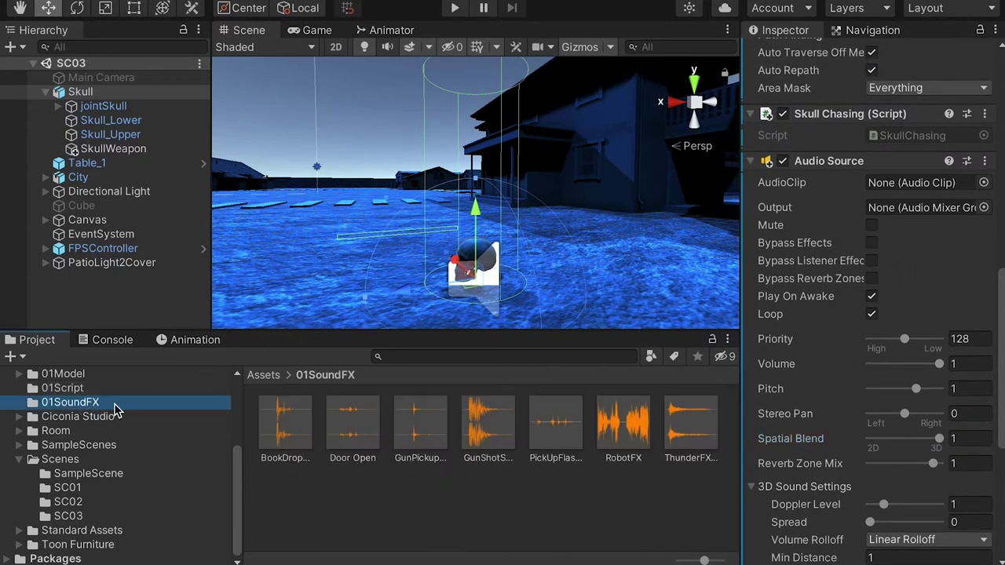
{"action": "key", "text": "super+Tab"}
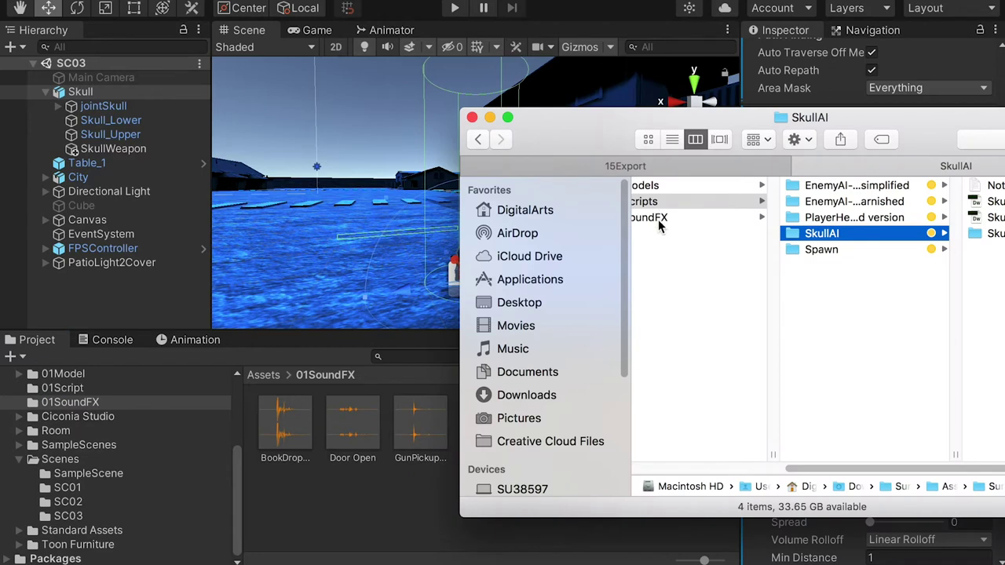
{"action": "left_click", "coordinate": [672, 221]}
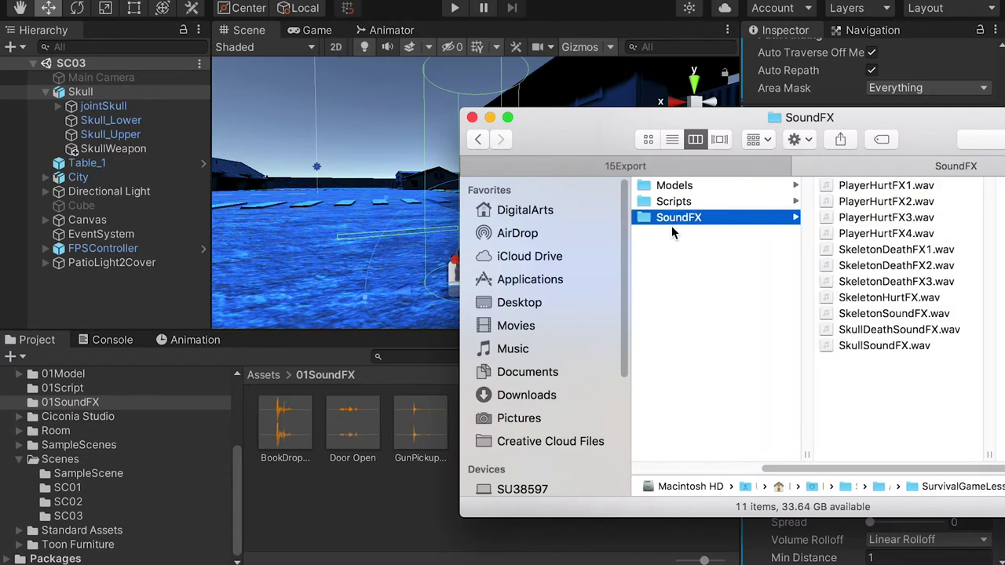
{"action": "left_click", "coordinate": [878, 349]}
{"action": "left_click", "coordinate": [839, 336], "text": "shift"}
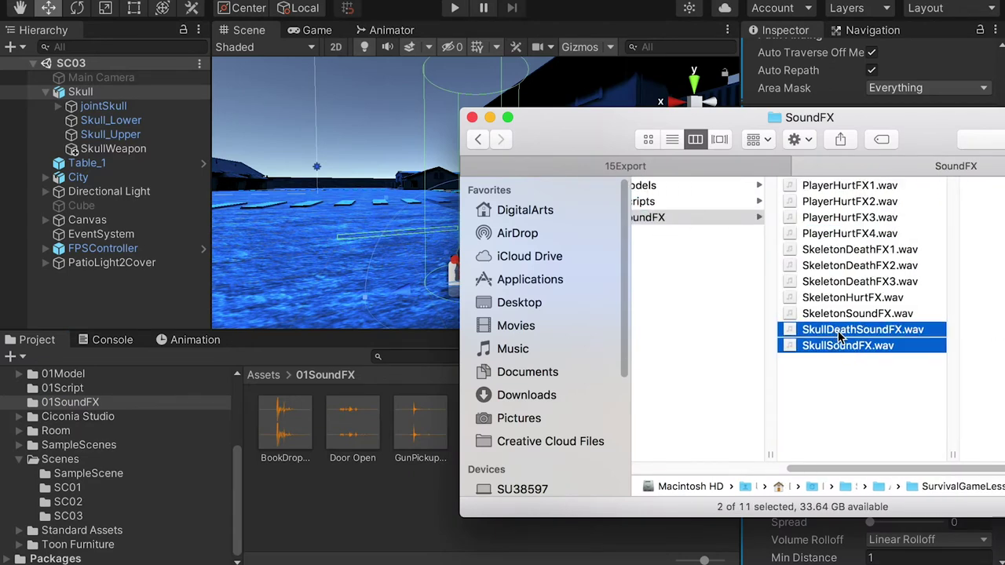
{"action": "left_click_drag", "start_coordinate": [819, 347], "coordinate": [375, 502]}
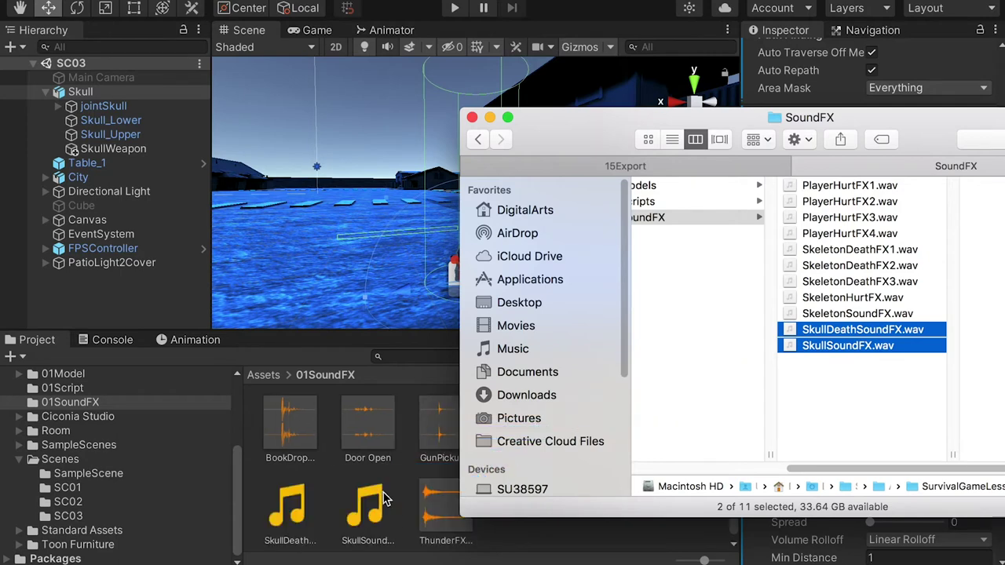
Assign the SkullSoundFX clip as the AudioClip of the Skull's Audio Source.
{"action": "left_click", "coordinate": [367, 511]}
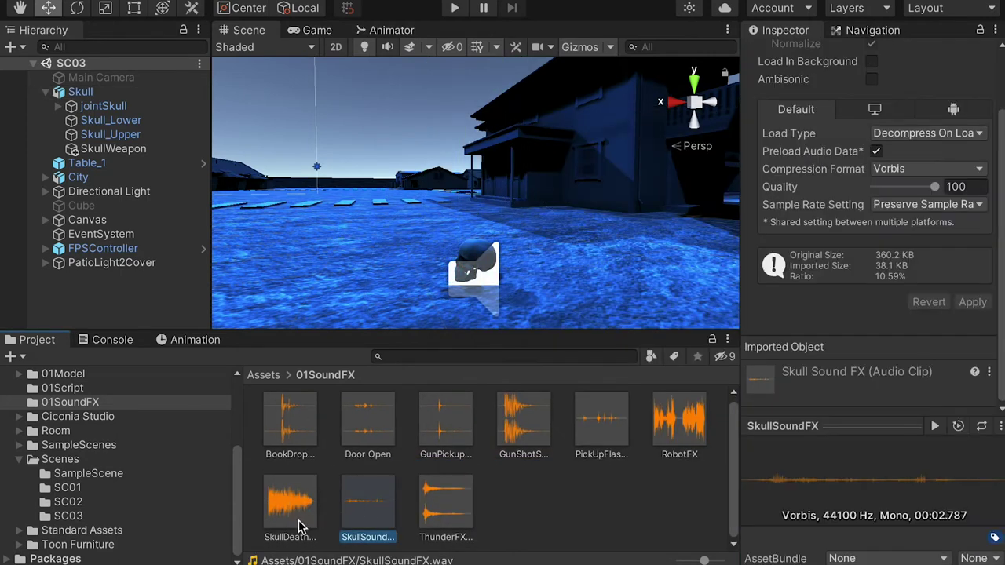
{"action": "left_click", "coordinate": [82, 93]}
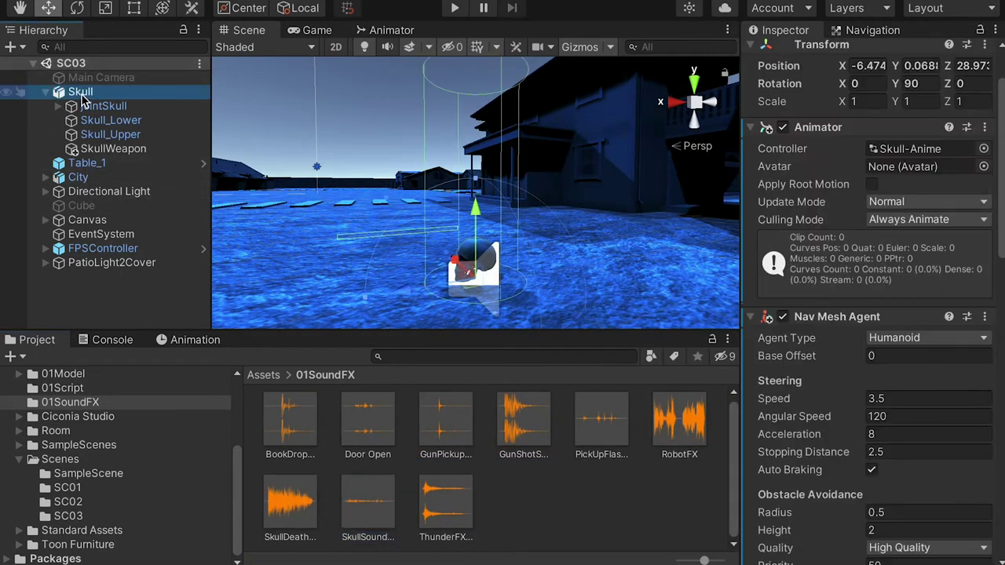
{"action": "left_click_drag", "start_coordinate": [999, 157], "coordinate": [995, 345]}
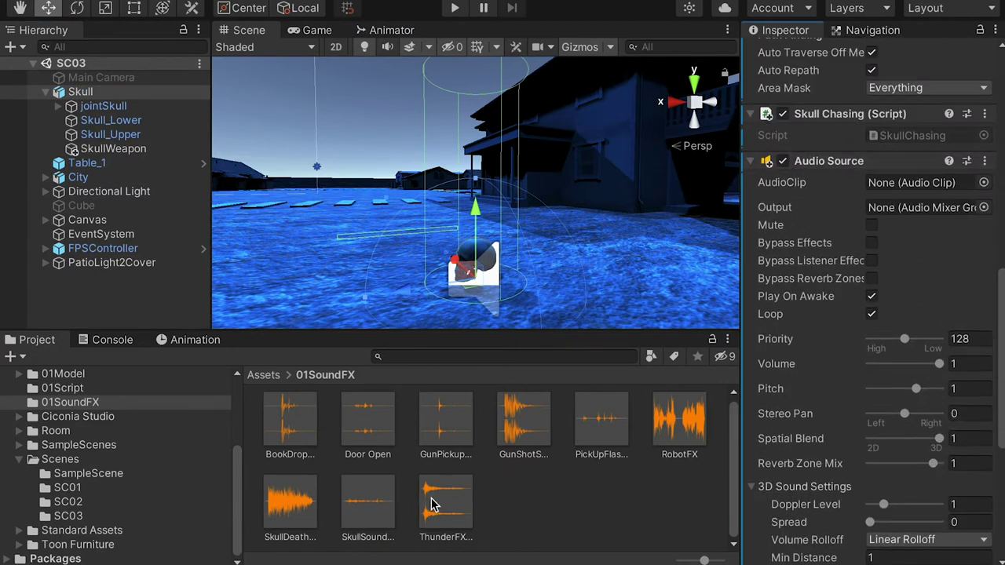
{"action": "left_click_drag", "start_coordinate": [365, 518], "coordinate": [892, 194]}
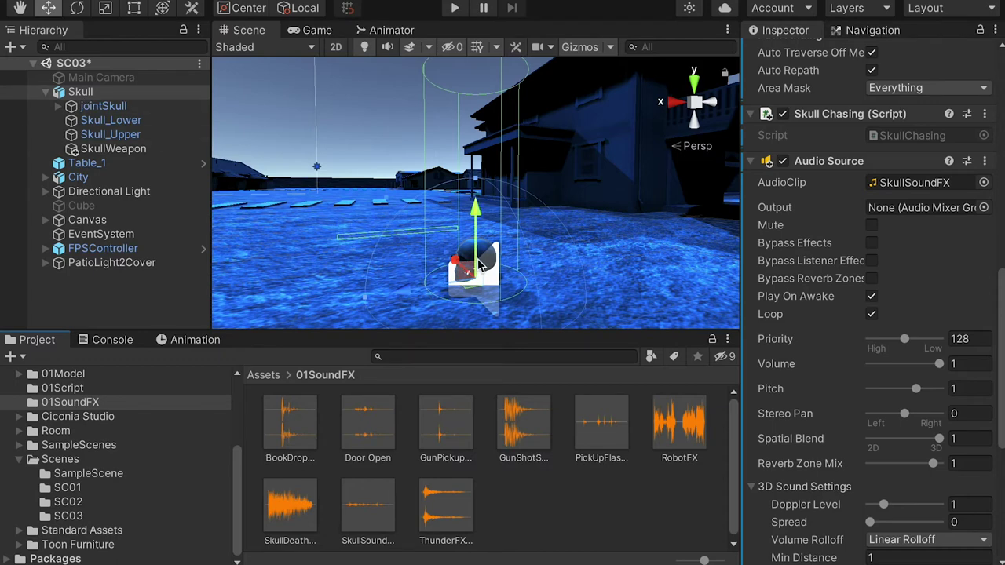
Add a Box Collider component to the Skull object.
{"action": "left_click", "coordinate": [81, 93]}
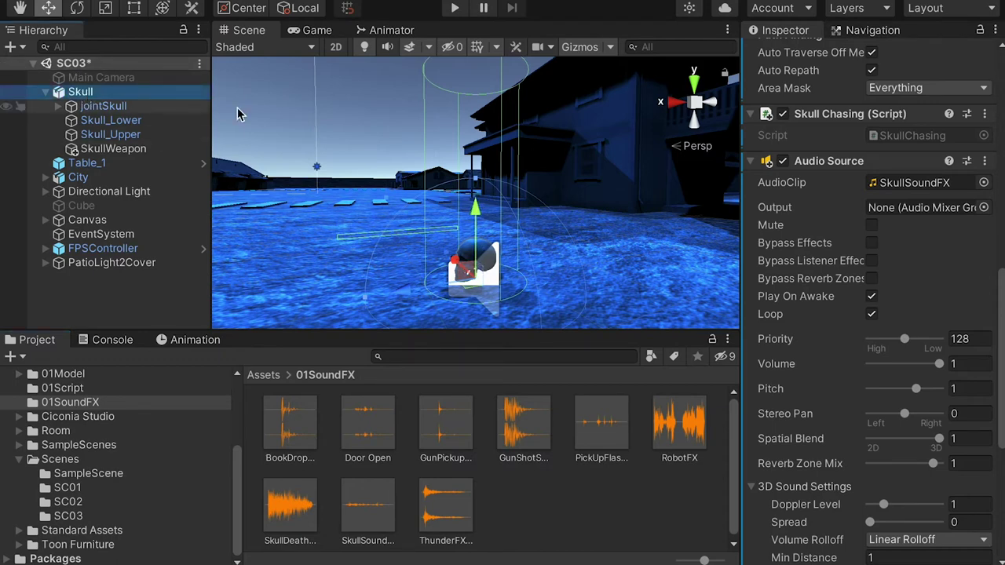
{"action": "scroll", "coordinate": [800, 259], "scroll_direction": "down", "scroll_amount": 10}
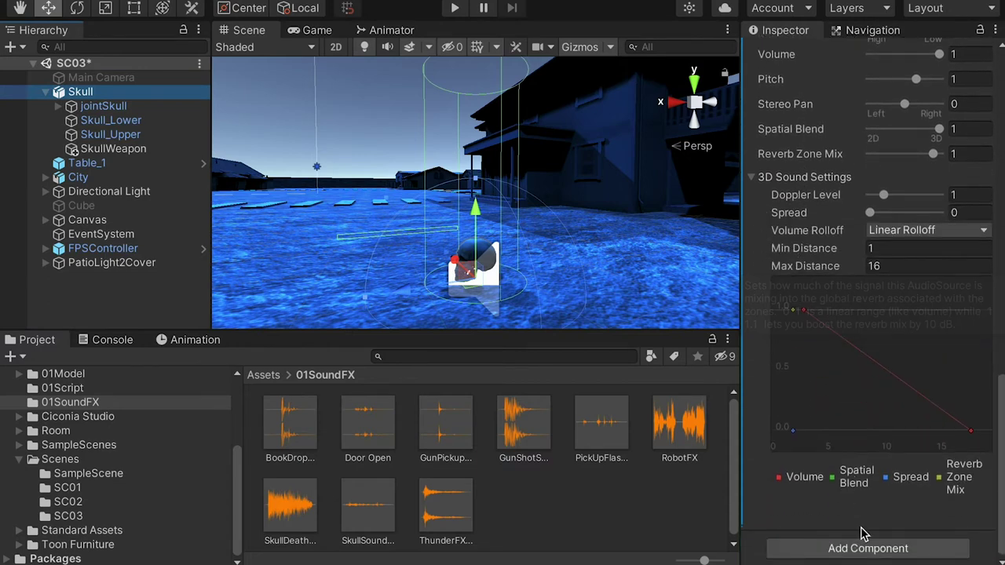
{"action": "left_click", "coordinate": [864, 547]}
{"action": "type", "text": "aud"}
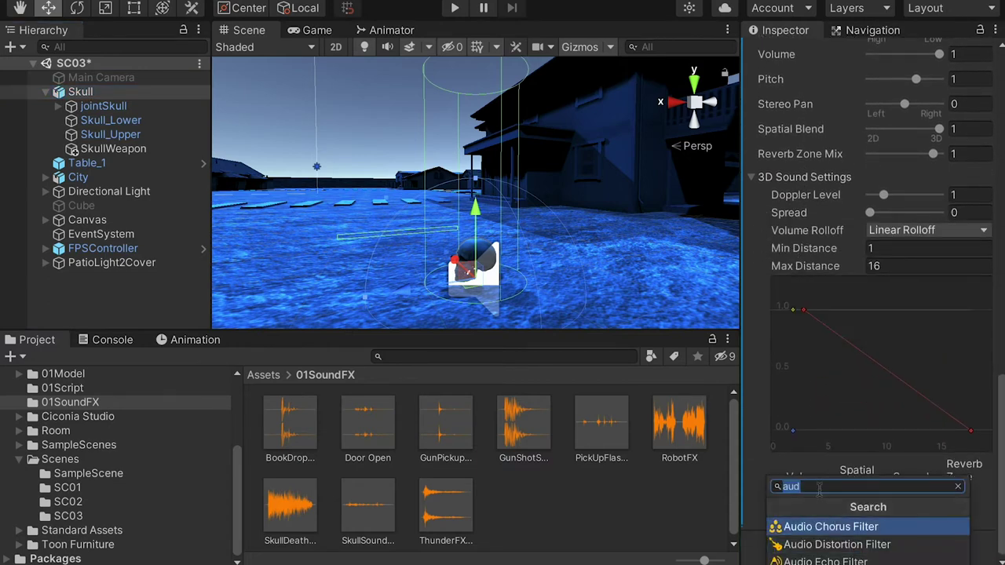
{"action": "type", "text": "ene"}
{"action": "key", "text": "BackSpace"}
{"action": "key", "text": "BackSpace"}
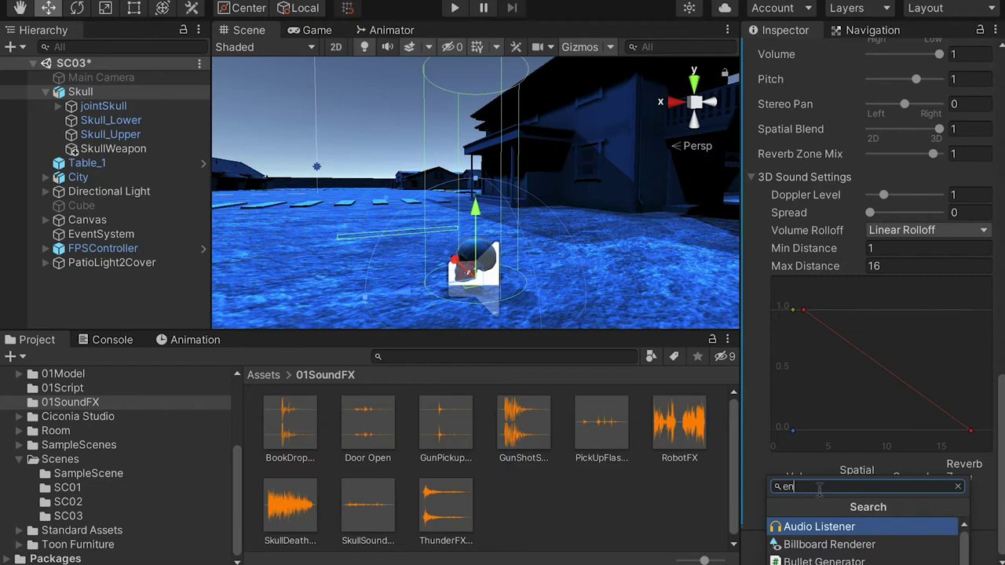
{"action": "key", "text": "BackSpace"}
{"action": "type", "text": "box"}
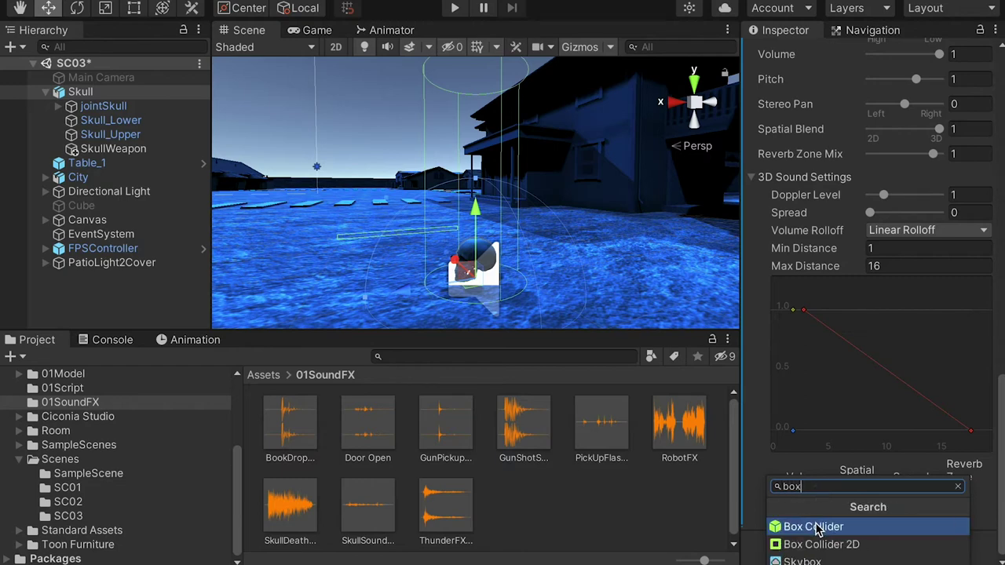
{"action": "left_click", "coordinate": [813, 527]}
Fit the Skull's Box Collider around the model with Center Y 0.55, Size X 0.47 and Size Z 0.38.
{"action": "scroll", "coordinate": [1001, 434], "scroll_direction": "down", "scroll_amount": 3}
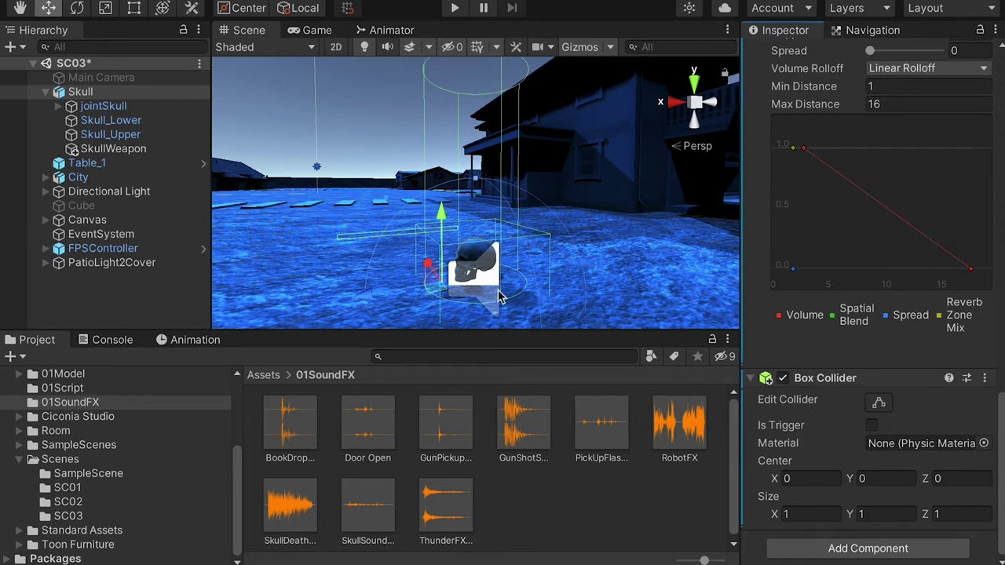
{"action": "left_click_drag", "start_coordinate": [361, 199], "coordinate": [657, 210], "text": "alt"}
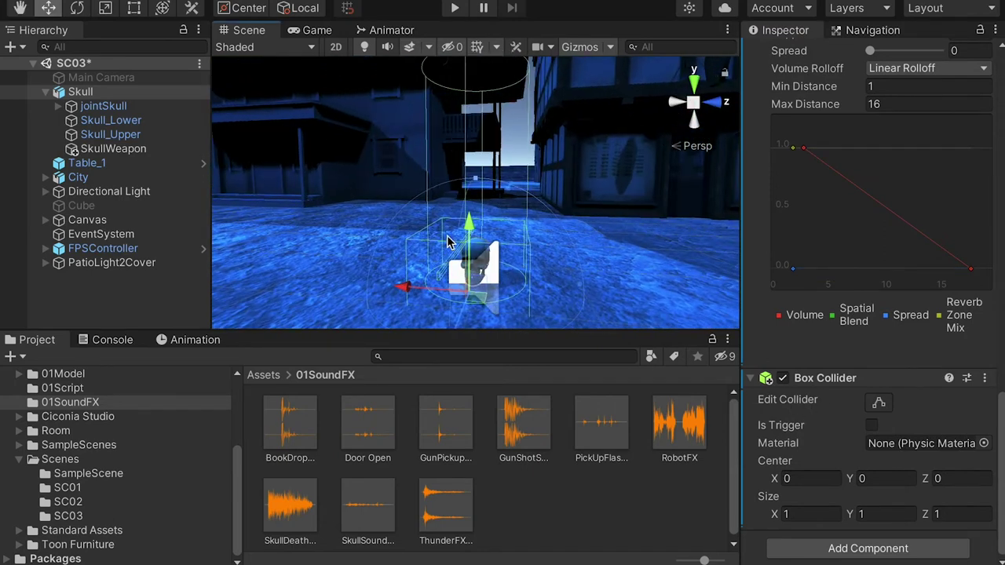
{"action": "left_click_drag", "start_coordinate": [452, 220], "coordinate": [471, 238], "text": "alt"}
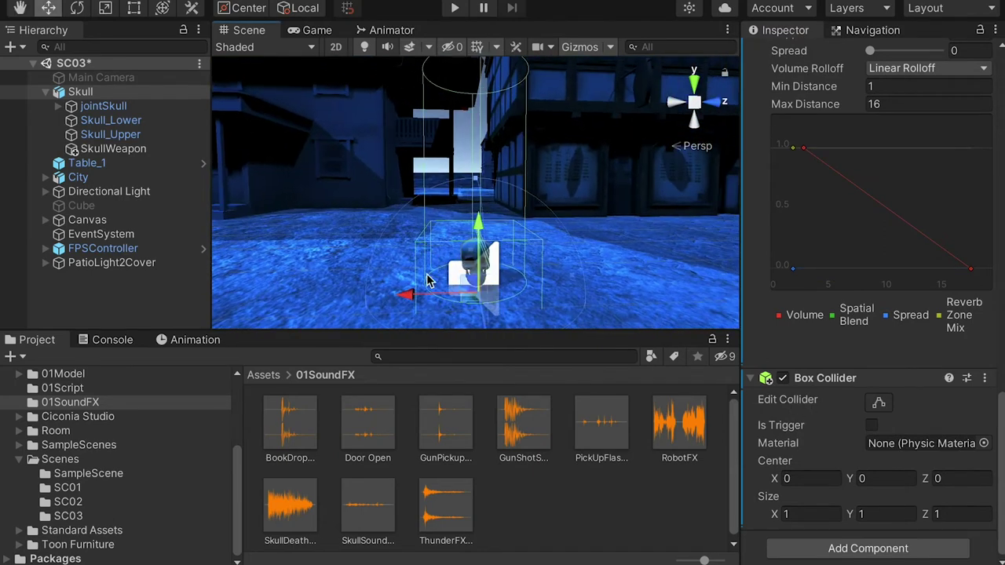
{"action": "left_click_drag", "start_coordinate": [517, 267], "coordinate": [628, 305], "text": "alt"}
{"action": "left_click_drag", "start_coordinate": [547, 276], "coordinate": [716, 255], "text": "alt"}
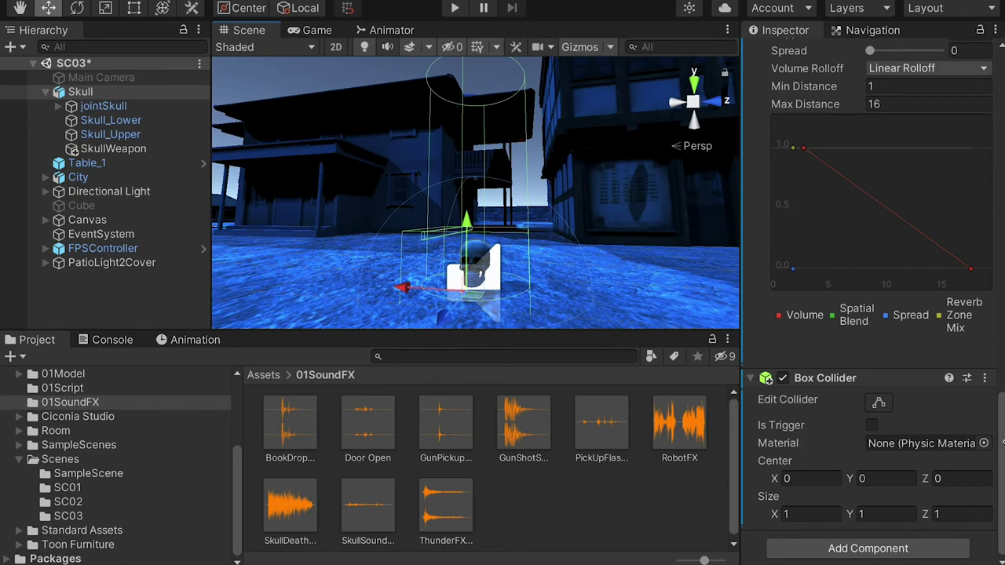
{"action": "mouse_move", "coordinate": [847, 481]}
{"action": "left_mouse_down"}
{"action": "mouse_move", "coordinate": [834, 480]}
{"action": "mouse_move", "coordinate": [857, 471]}
{"action": "left_mouse_up"}
{"action": "left_click_drag", "start_coordinate": [774, 514], "coordinate": [755, 511]}
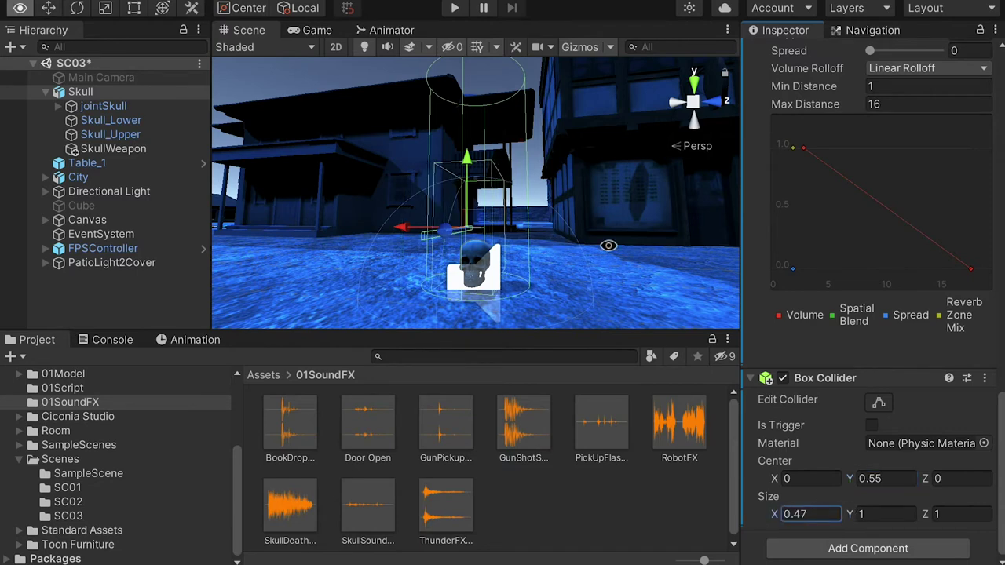
{"action": "left_click_drag", "start_coordinate": [610, 243], "coordinate": [664, 233], "text": "alt"}
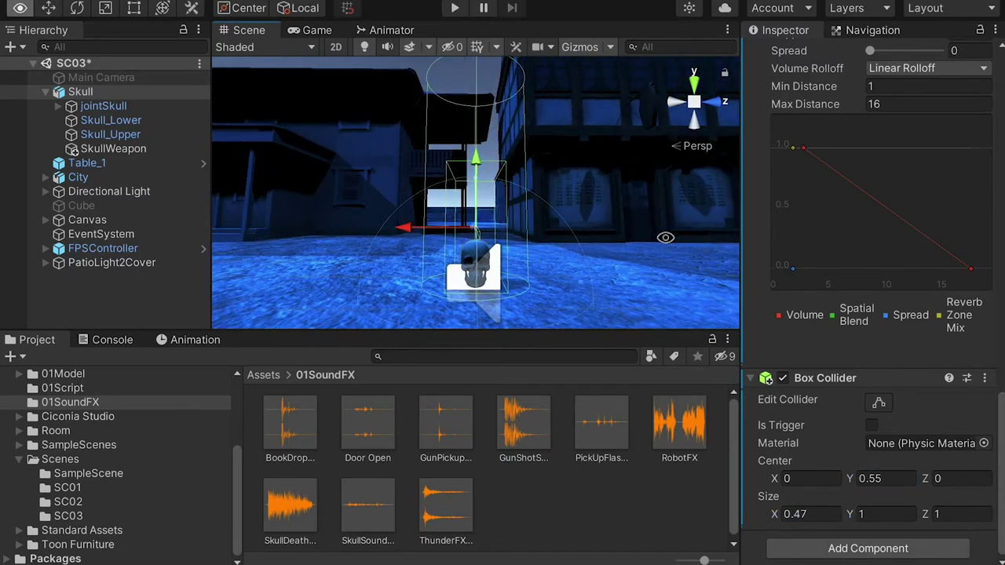
{"action": "left_click_drag", "start_coordinate": [927, 514], "coordinate": [864, 516]}
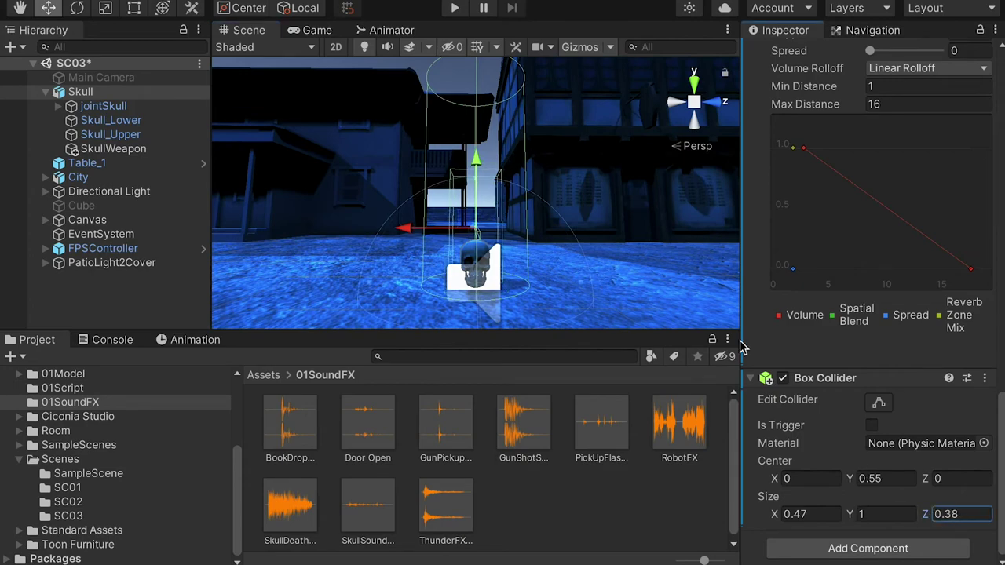
{"action": "left_click_drag", "start_coordinate": [565, 168], "coordinate": [333, 191], "text": "alt"}
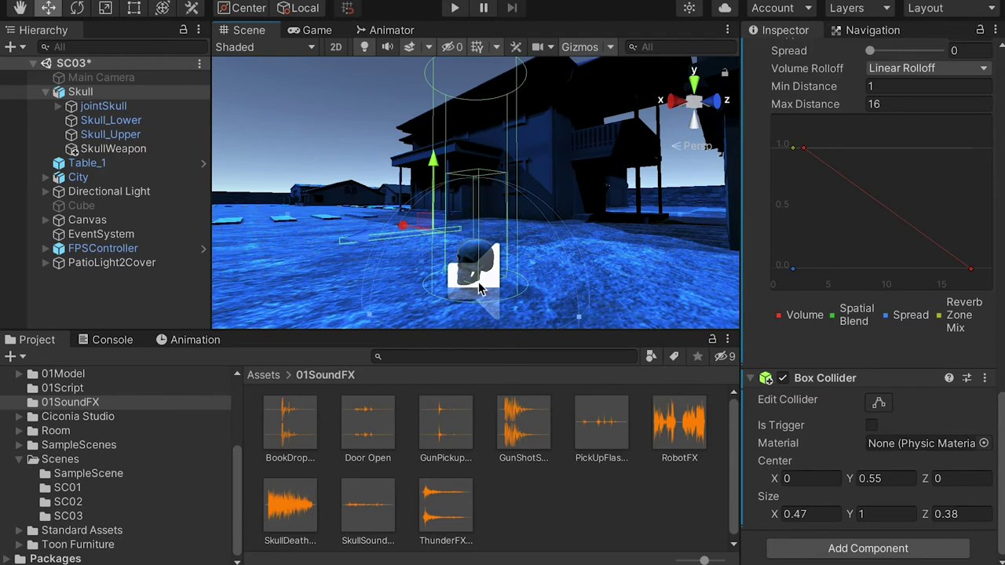
{"action": "left_click_drag", "start_coordinate": [468, 257], "coordinate": [628, 242], "text": "alt"}
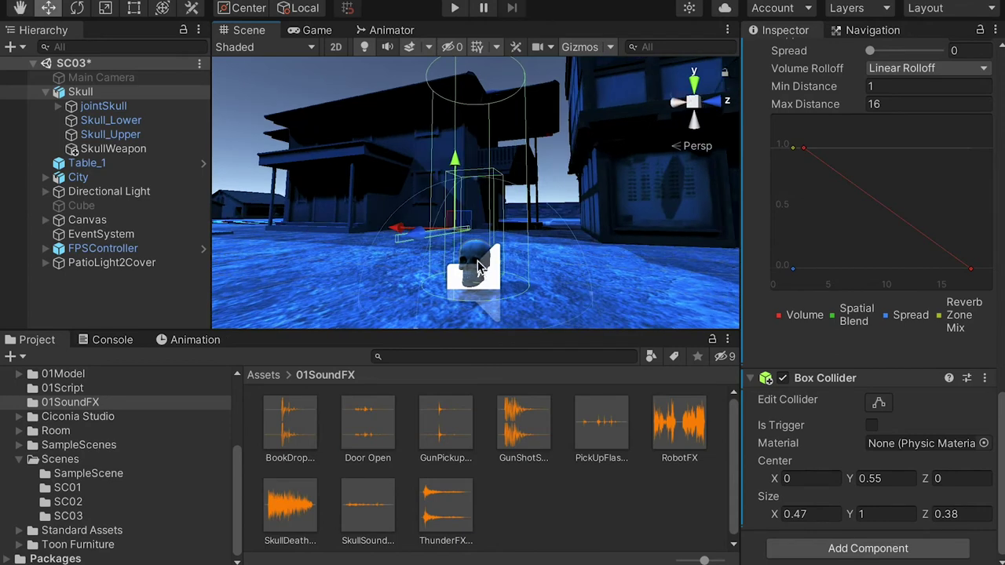